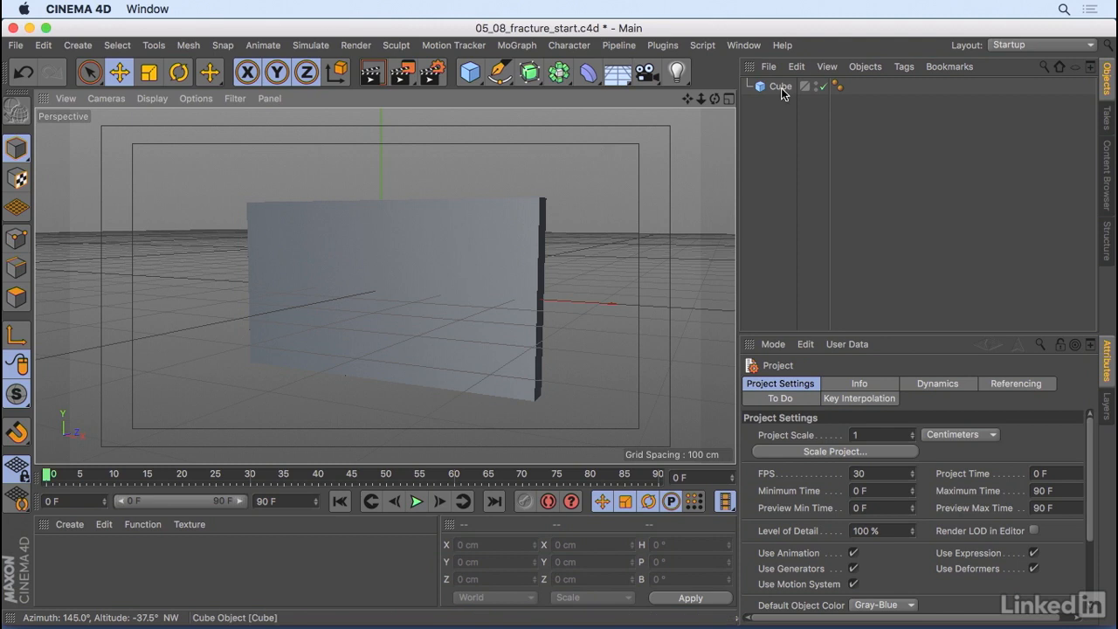
- Add a Voronoi Fracture object and make the Cube its child so the slab is broken into fragments
click(776, 88)
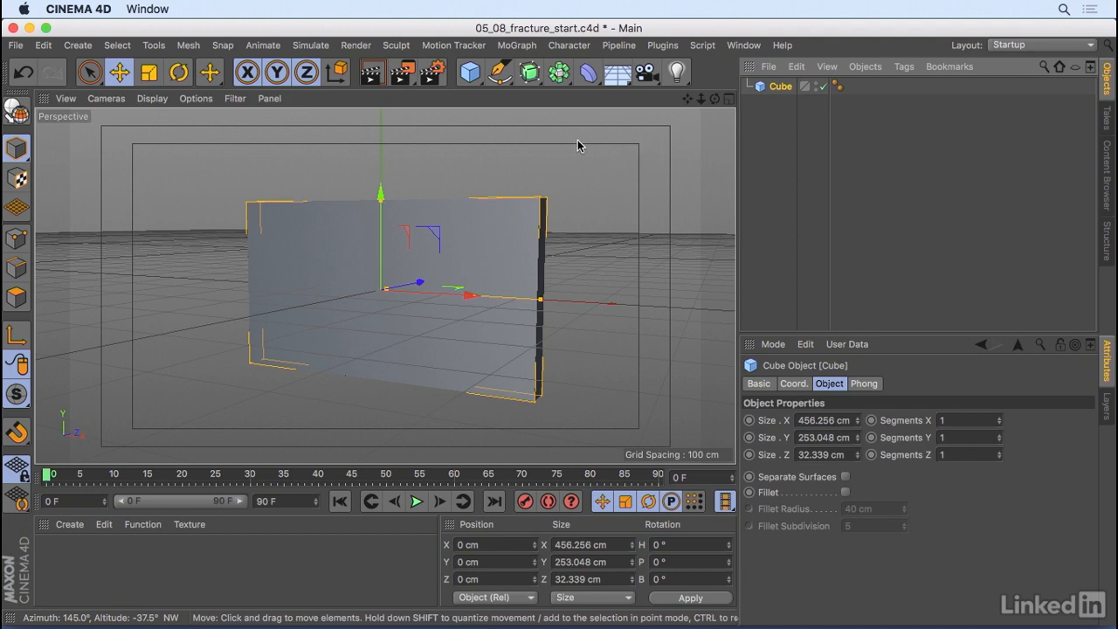
click(518, 47)
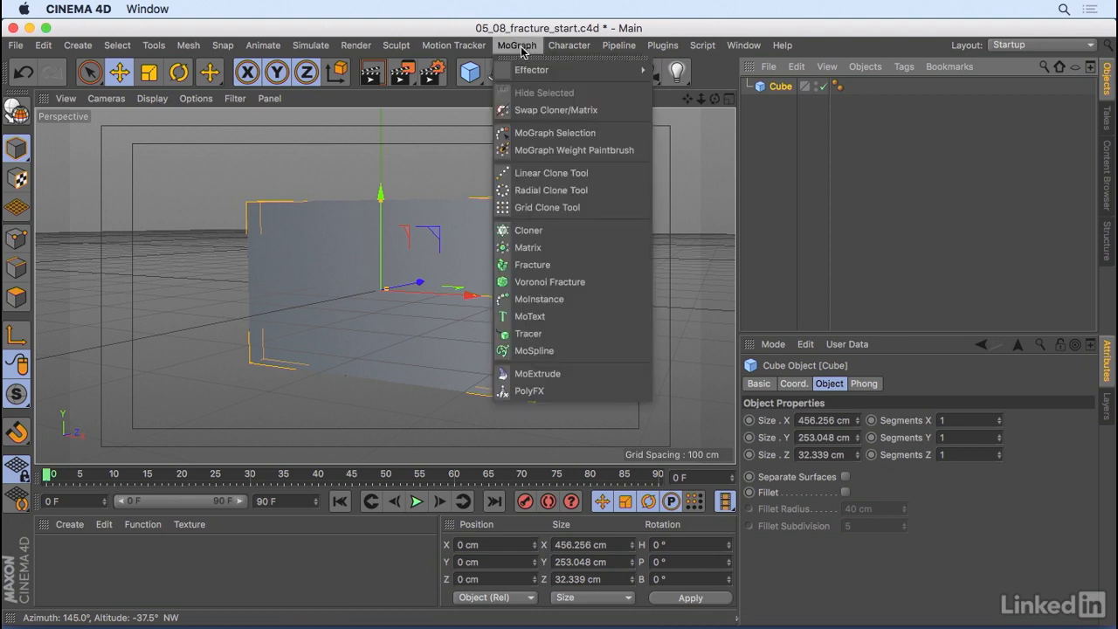
click(623, 282)
drag(781, 105, 797, 84)
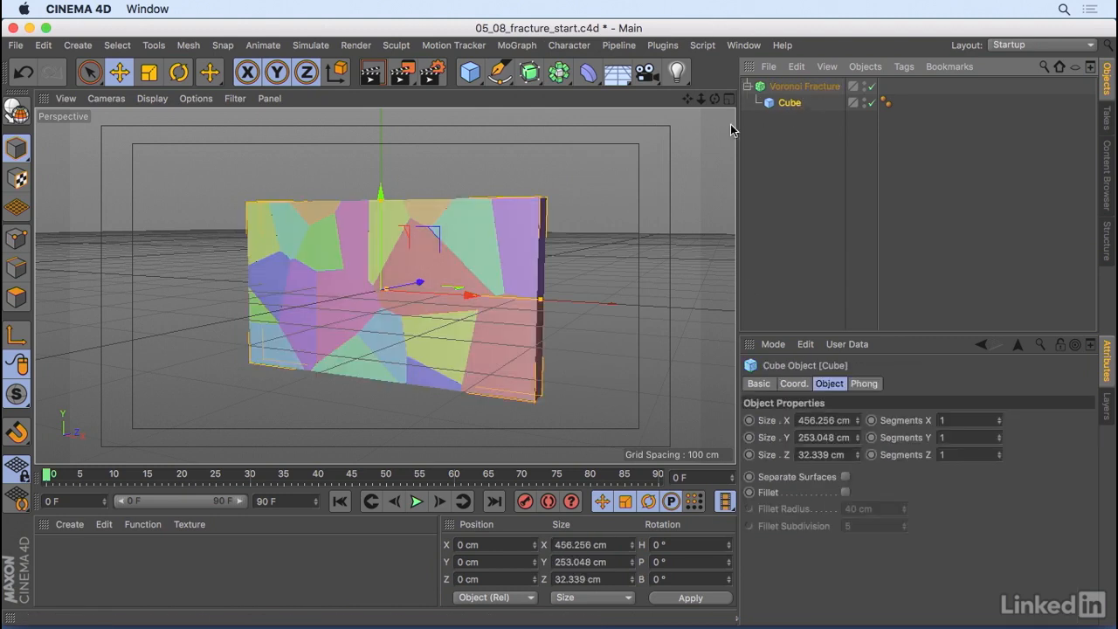
drag(715, 100, 695, 128)
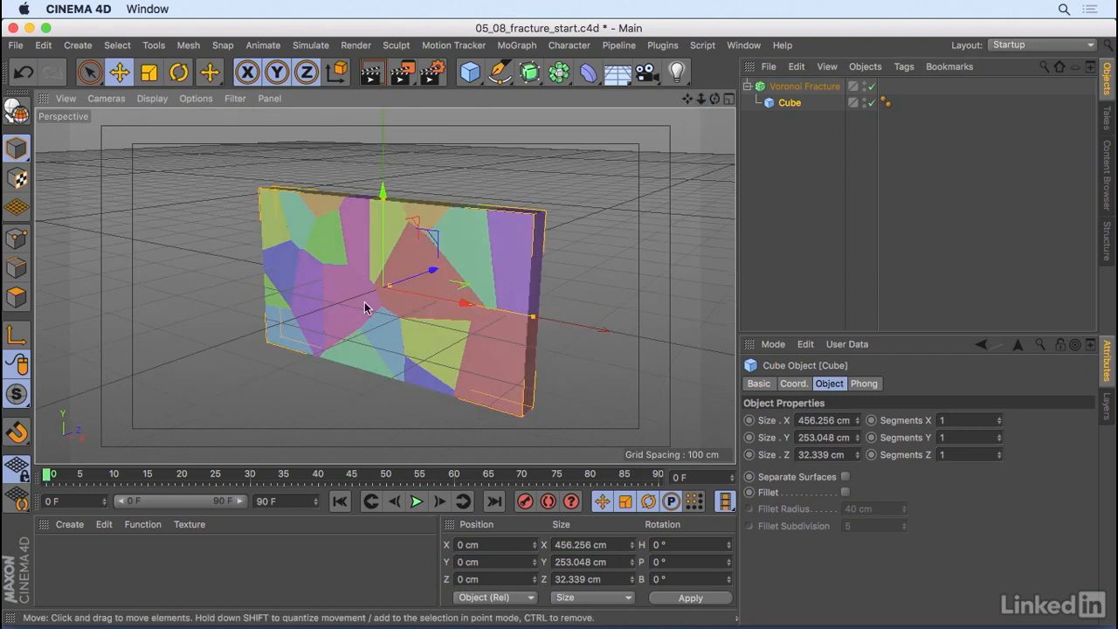
- Switch the Voronoi Fracture's Colorize Fragments option off and back on in its object properties
click(797, 86)
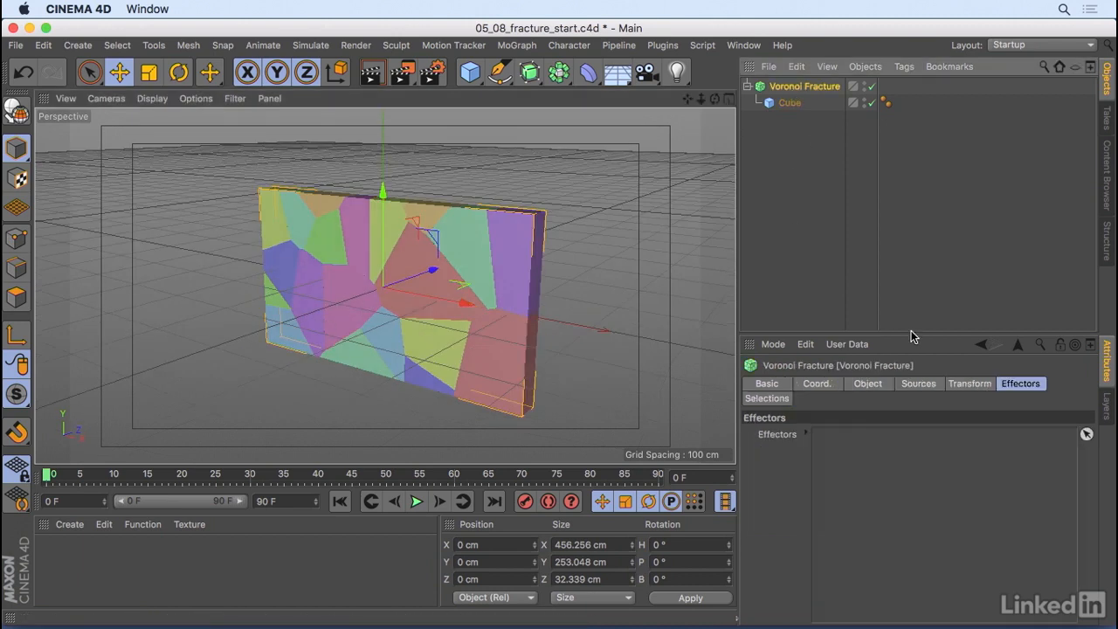
click(873, 384)
drag(1014, 336, 984, 192)
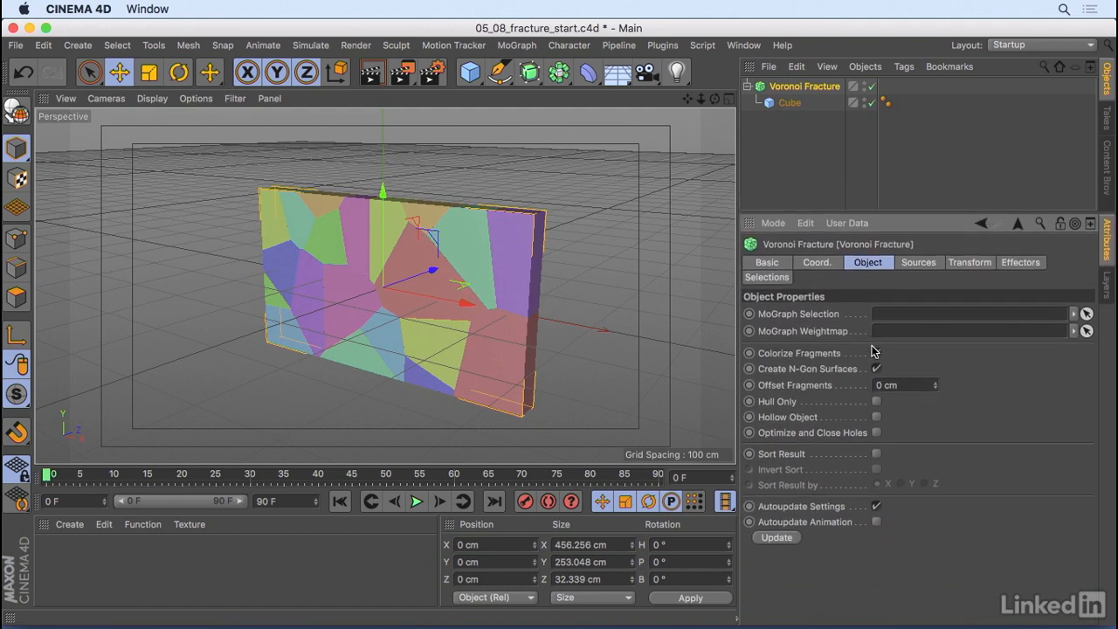
click(876, 353)
click(876, 353)
- Set the seed of the Voronoi Fracture's Point Generator - Distribution source to 12354
click(918, 262)
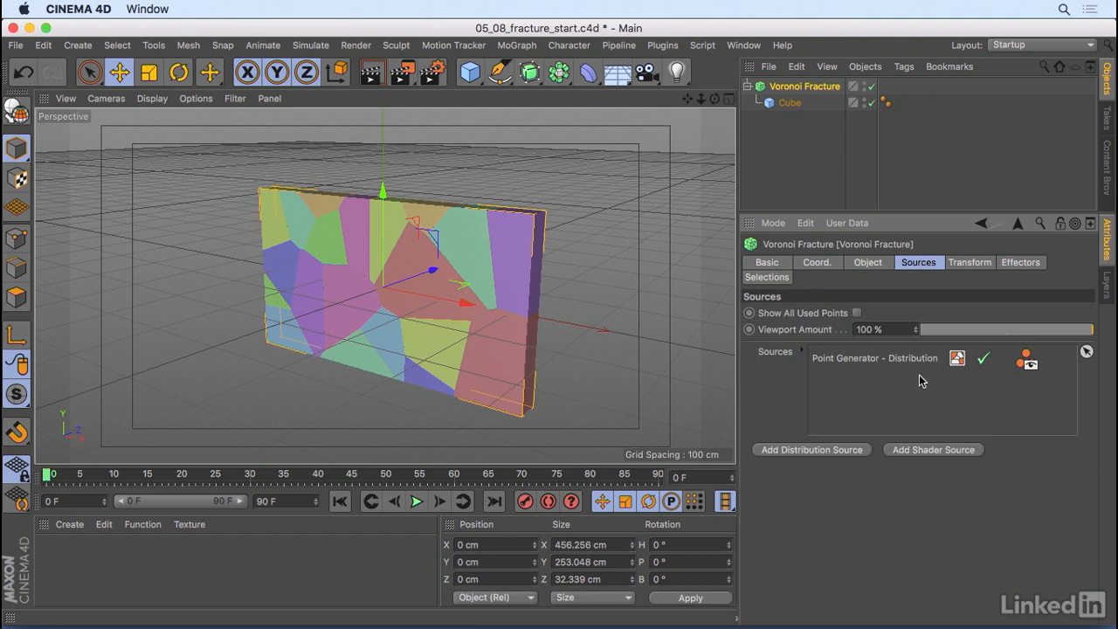
click(859, 358)
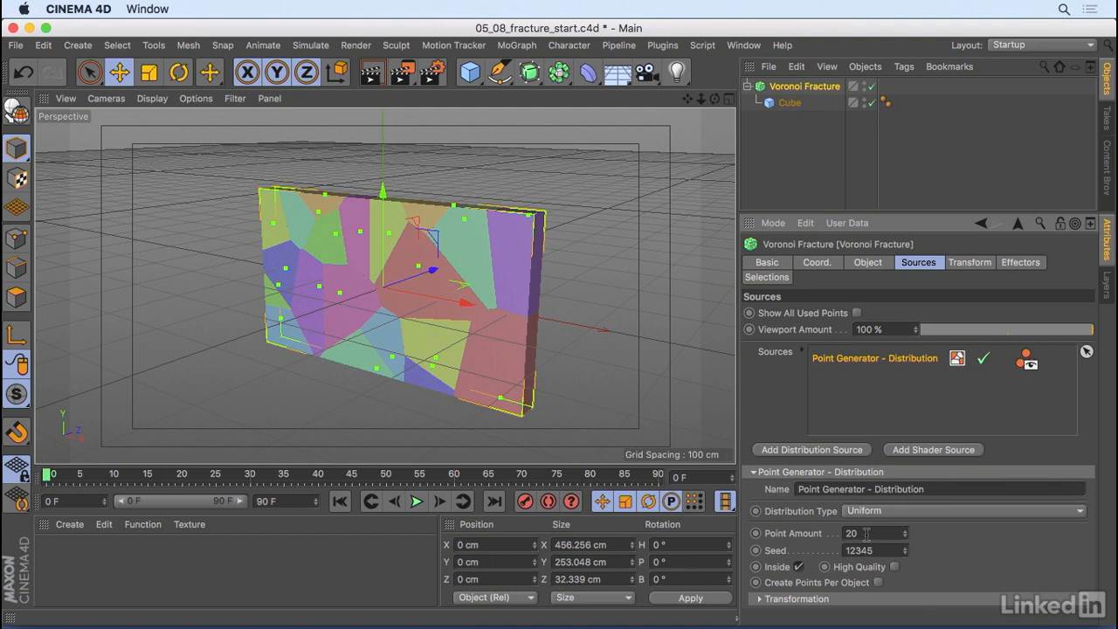
drag(906, 551, 906, 543)
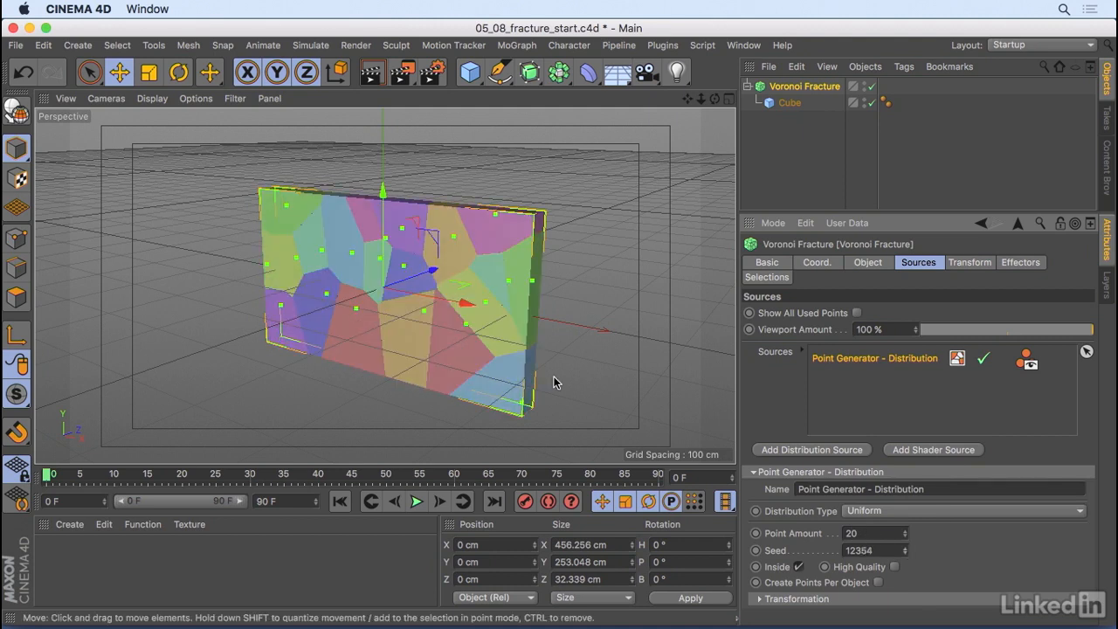
- Change the point generator's distribution type to Exponential, with X-Axis Affection positive and Y-Axis Affection negative
click(873, 513)
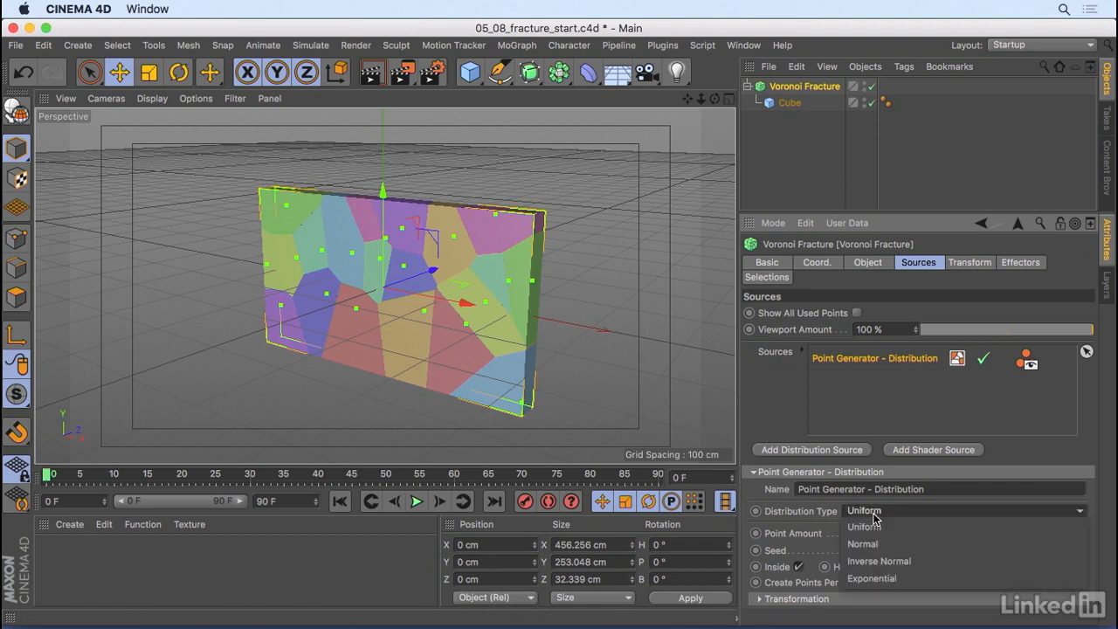
click(911, 580)
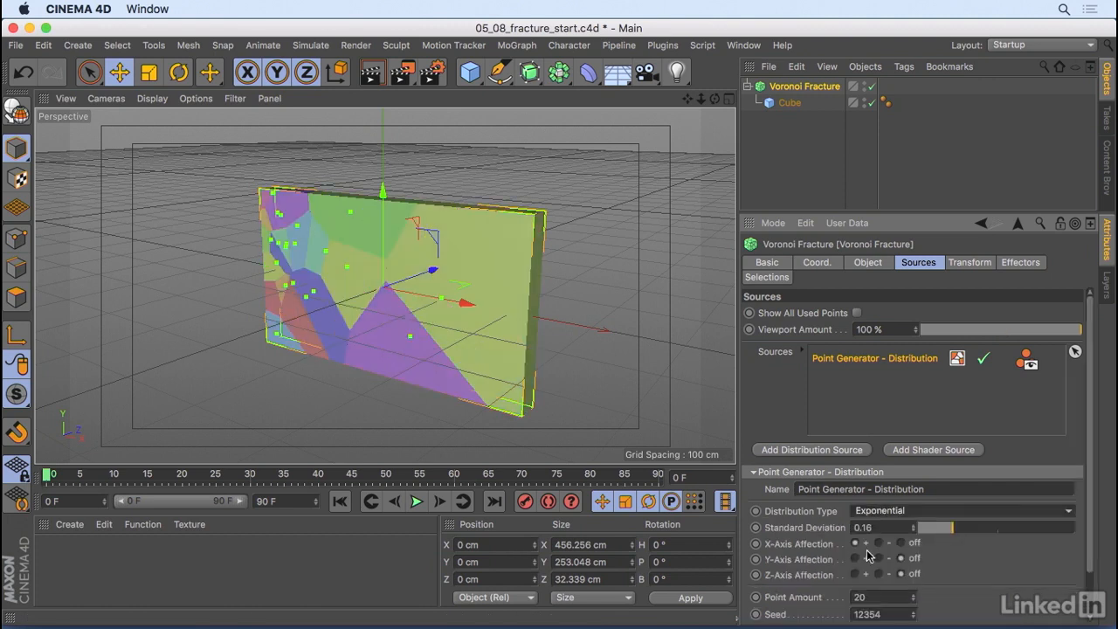
alt+drag(441, 280, 390, 262)
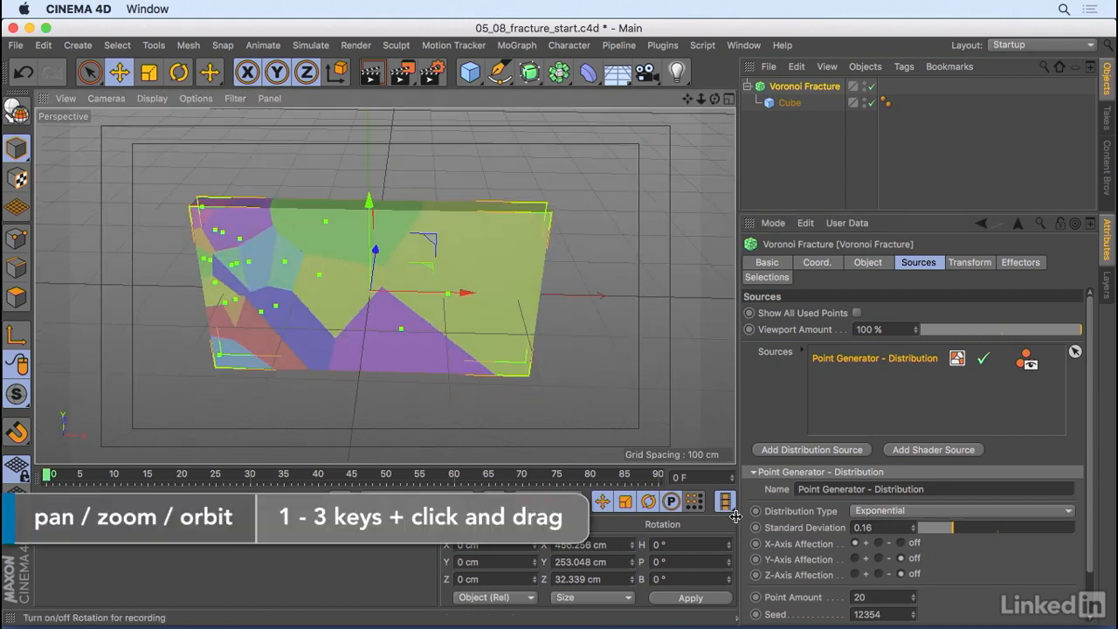
click(855, 559)
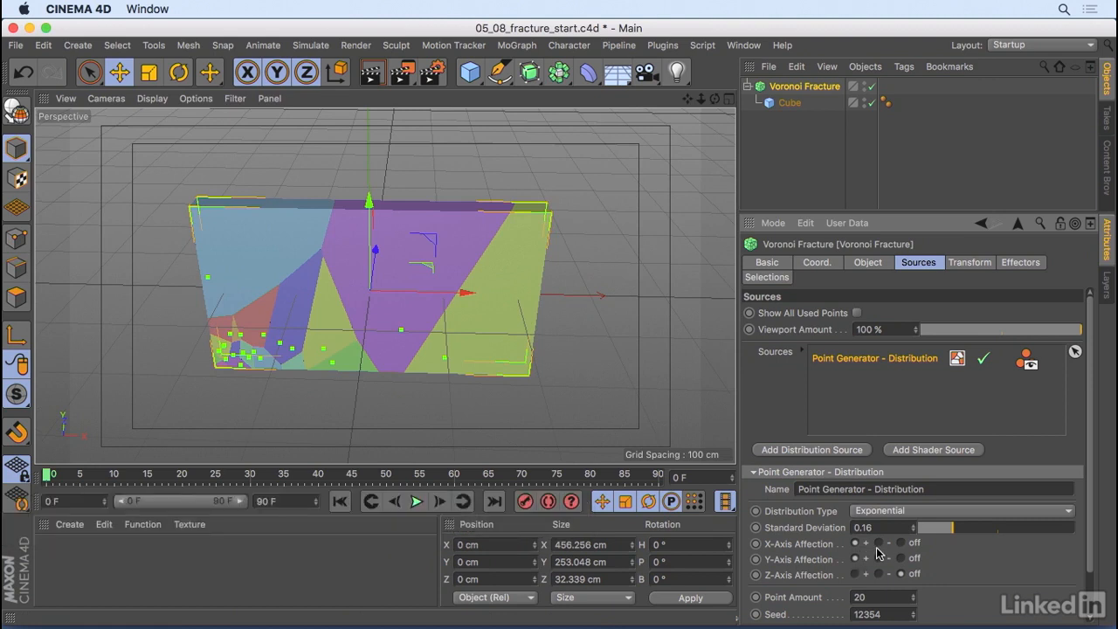
click(879, 559)
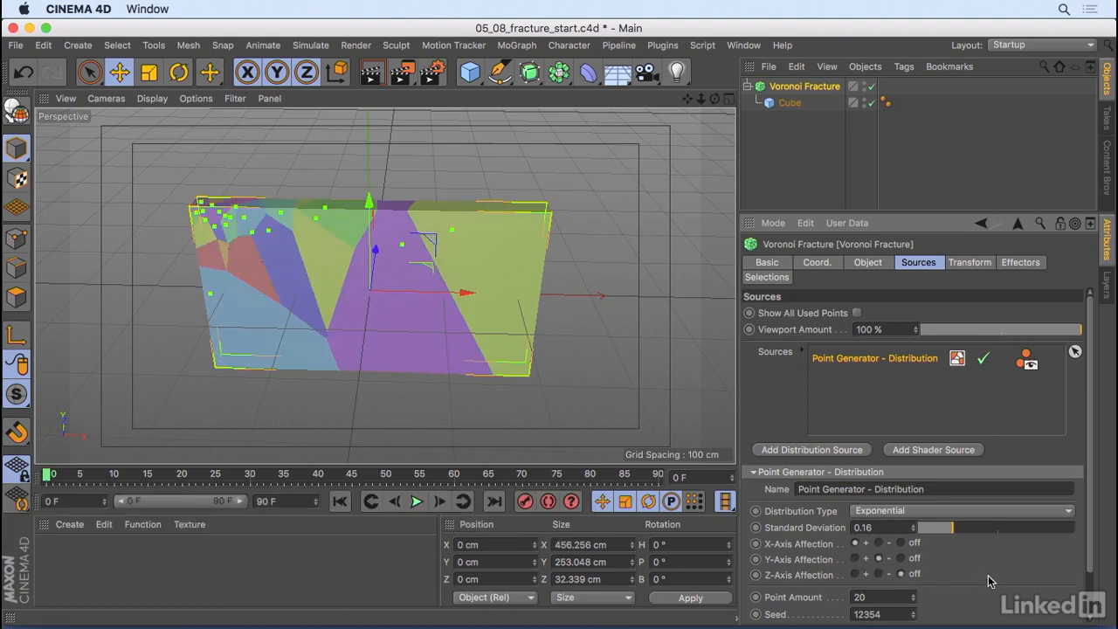
- Raise the Point Generator - Distribution source's point amount to 153 and inspect the fragments clustered at the slab's corner
drag(913, 596, 912, 515)
alt+drag(238, 231, 179, 255)
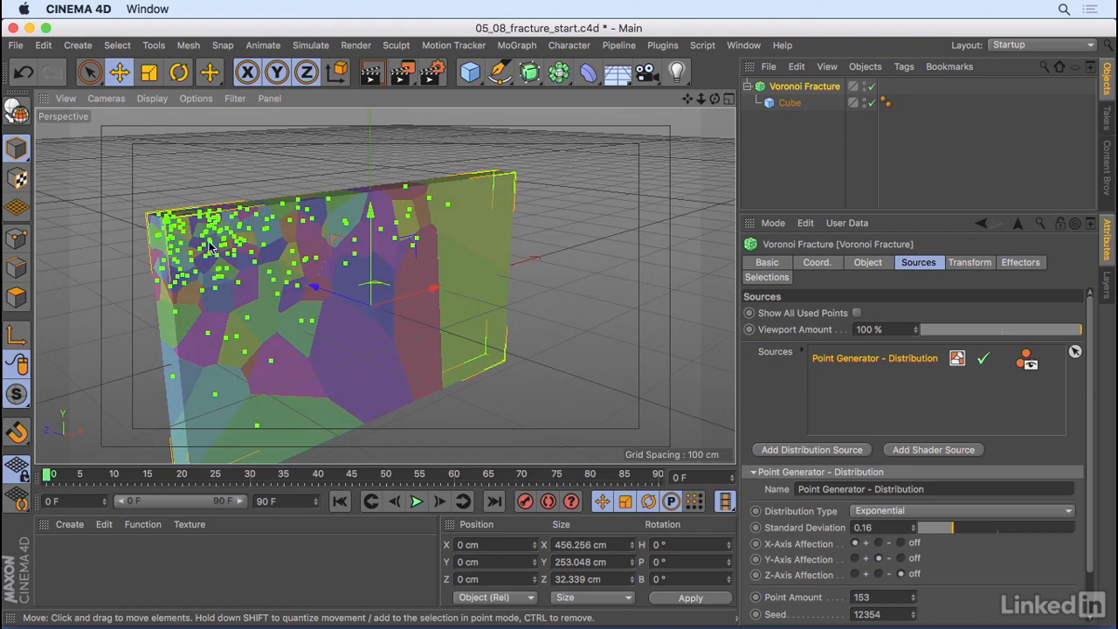
alt+drag(200, 225, 189, 264)
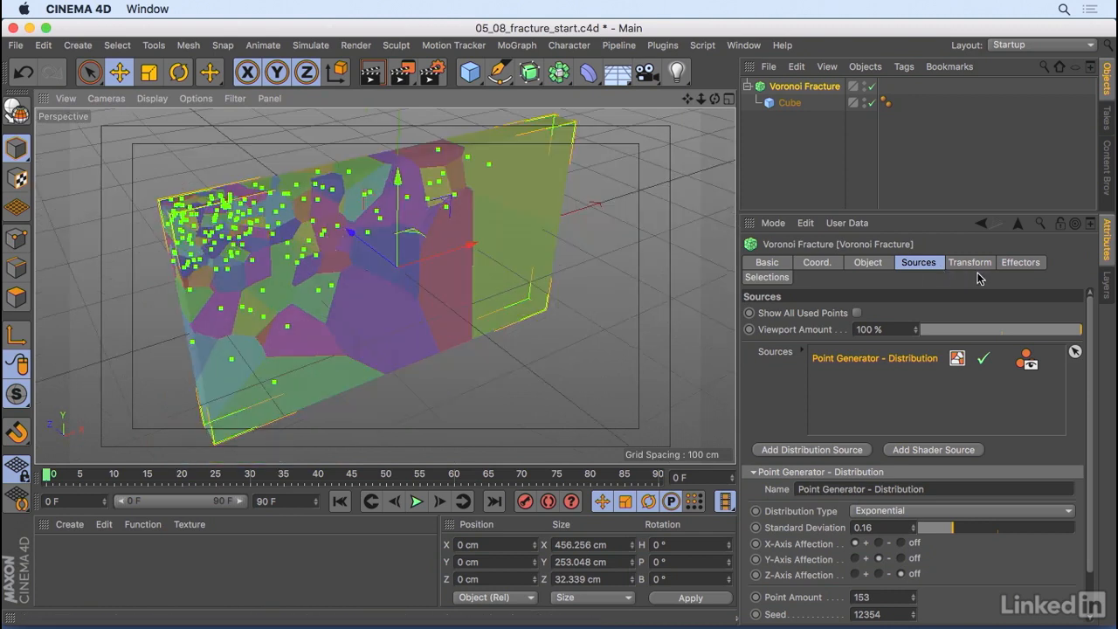
- Add a Push Apart effector to the Voronoi Fracture and set its radius to 13
click(1022, 263)
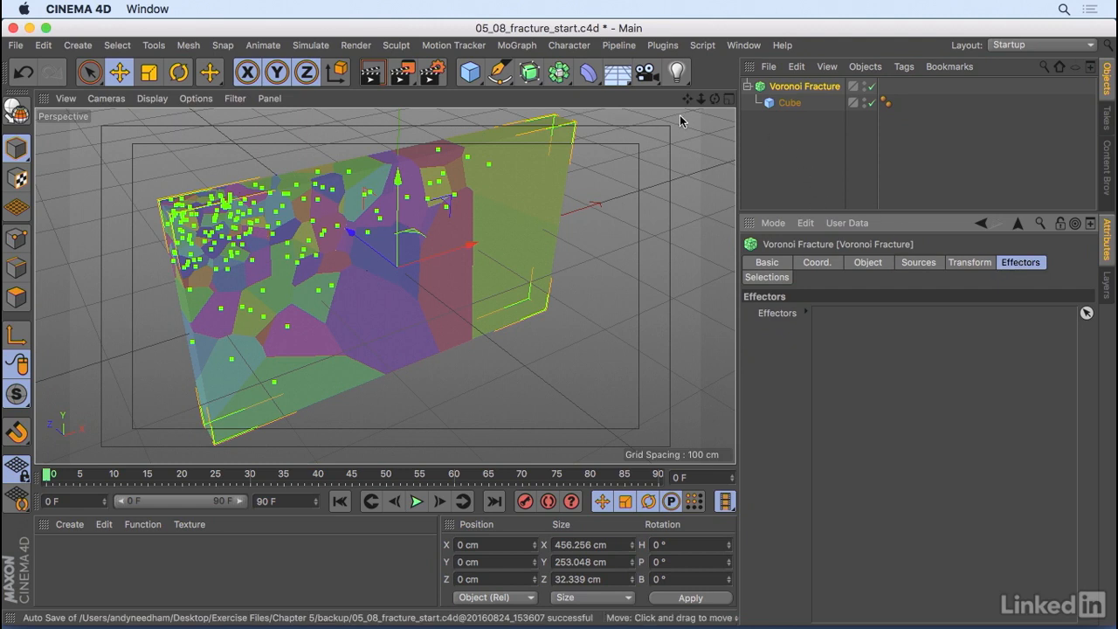
click(516, 44)
mouse_move(562, 70)
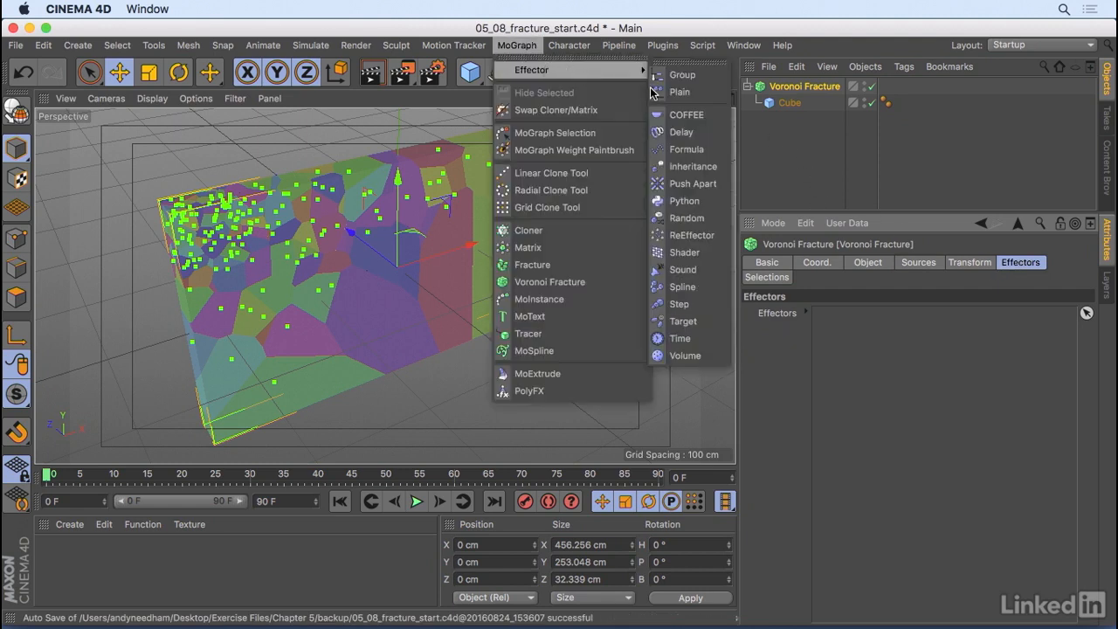
click(691, 183)
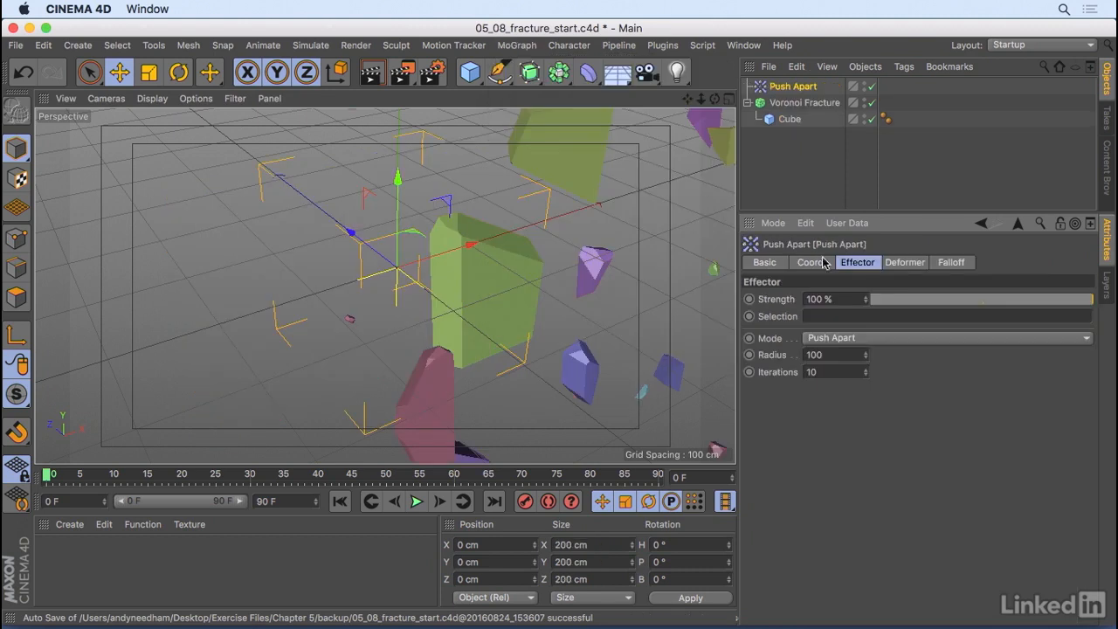
drag(866, 356, 865, 423)
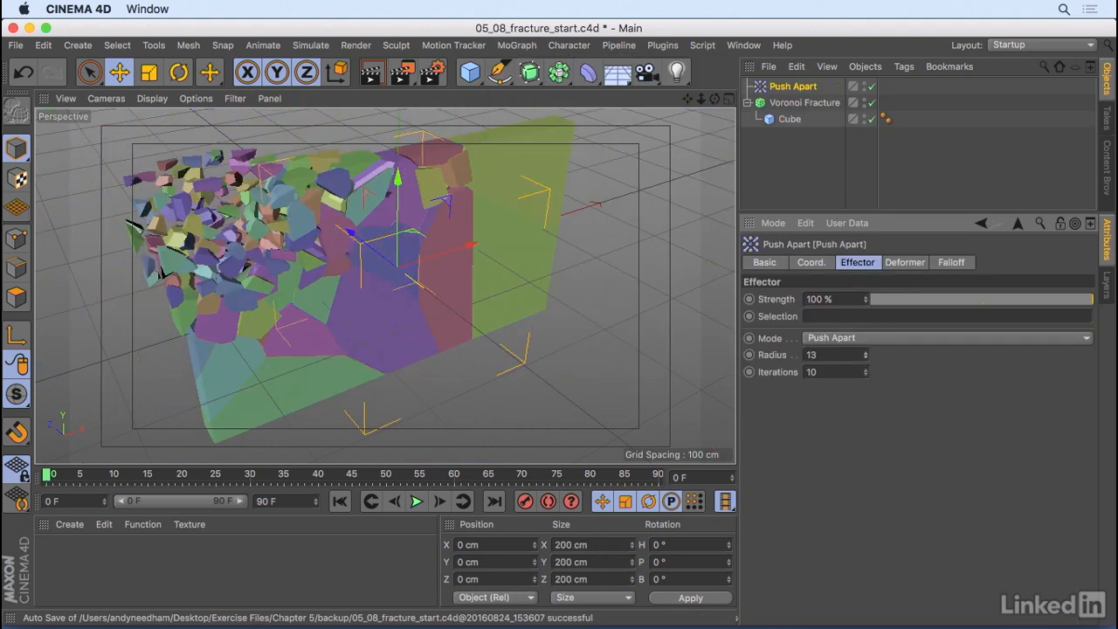
- Set the Push Apart effector's falloff shape to Sphere
click(951, 264)
click(828, 299)
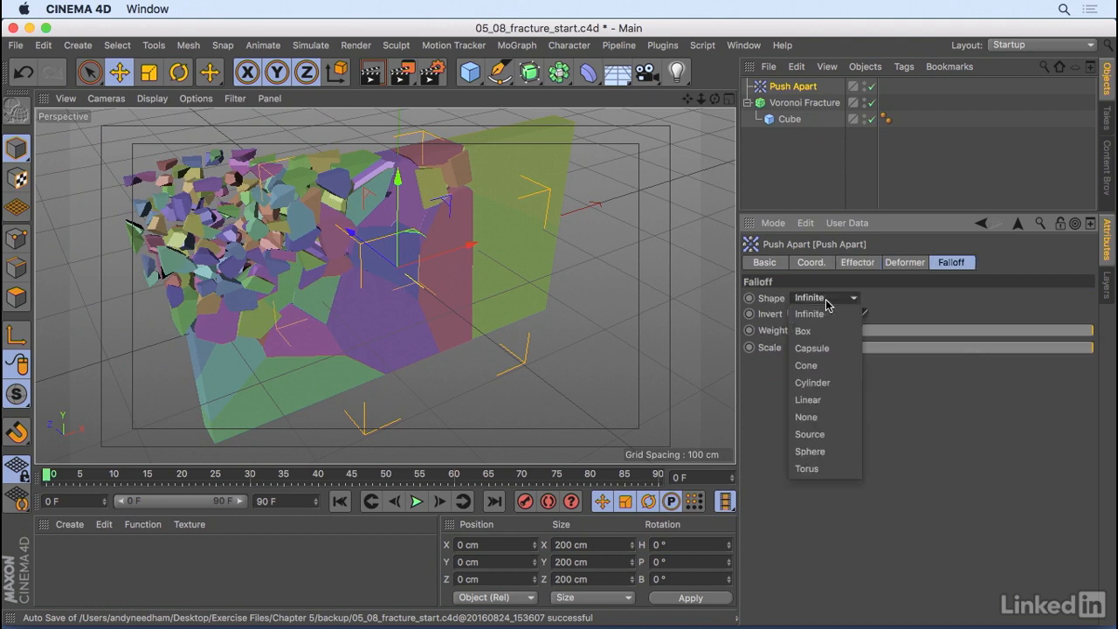
click(826, 451)
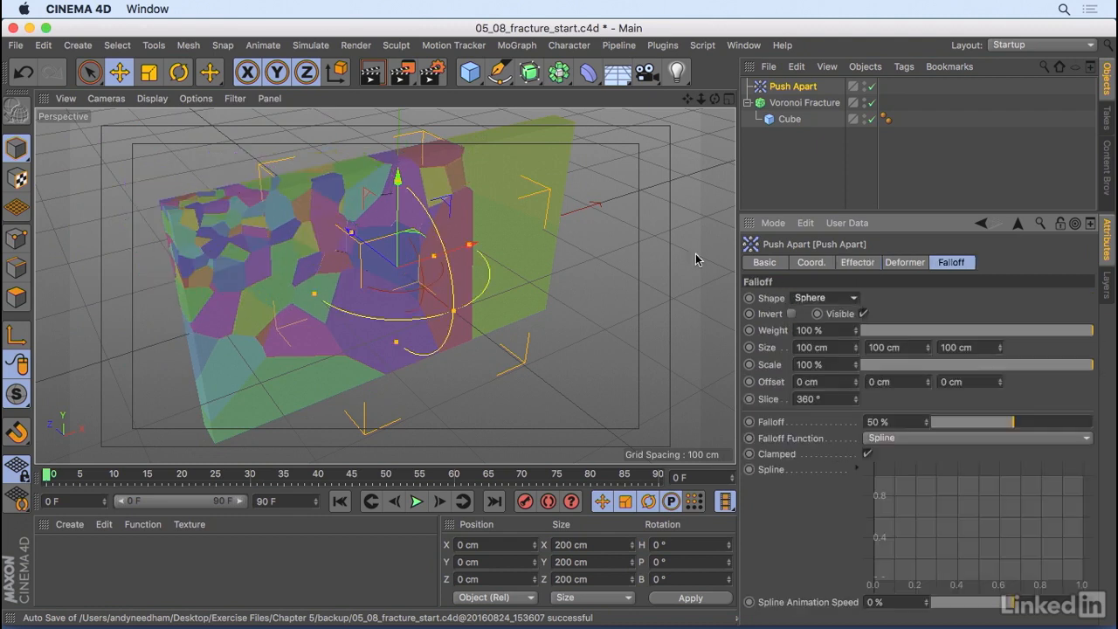
- Move the Push Apart falloff sphere to about X -184, Y 42, Z 105 cm, sized about 170 × 100 × 181 cm with 22% falloff
drag(417, 248, 354, 267)
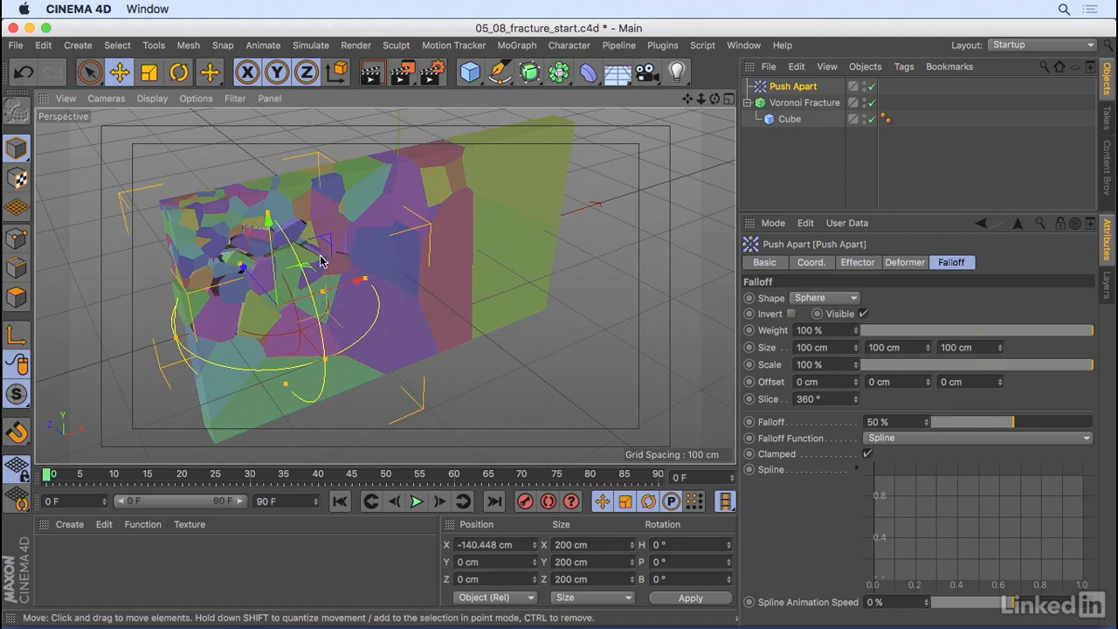
drag(253, 275, 302, 246)
drag(302, 246, 307, 243)
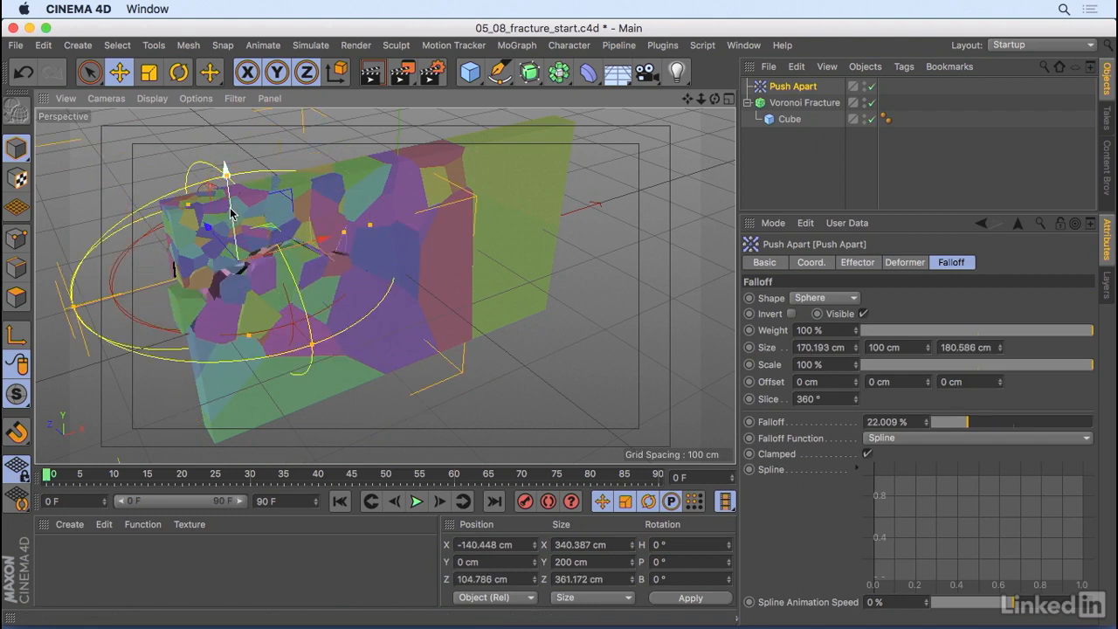
drag(234, 208, 231, 158)
drag(322, 205, 279, 214)
alt+drag(343, 368, 386, 287)
alt+drag(385, 285, 479, 214)
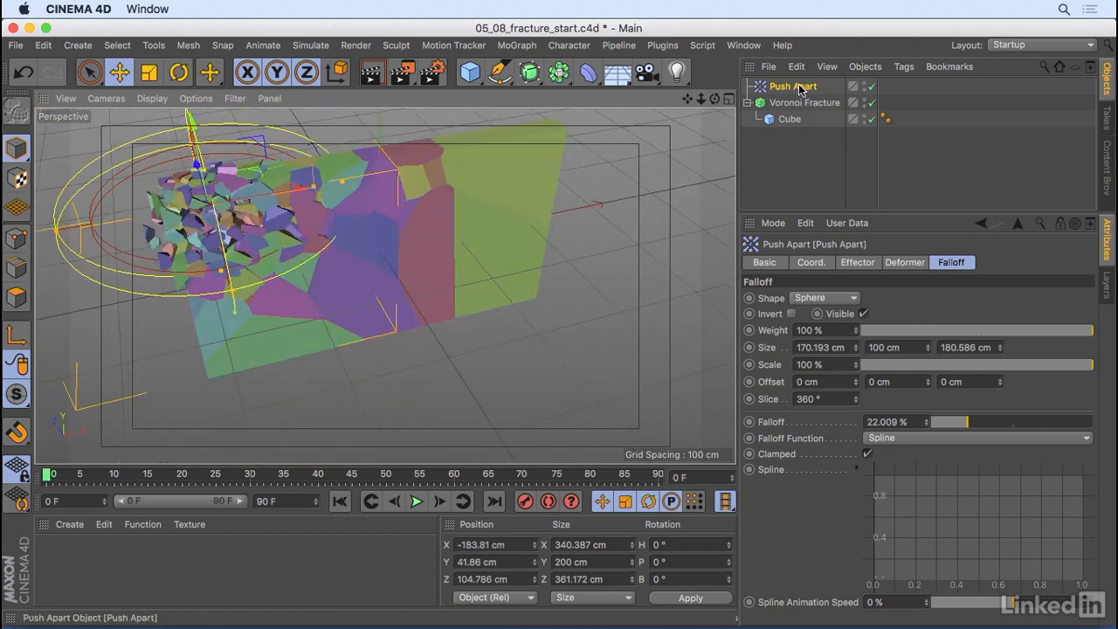
- Place Push Apart below Voronoi Fracture in the object hierarchy and review the fracture's source options
drag(799, 89, 798, 156)
click(803, 88)
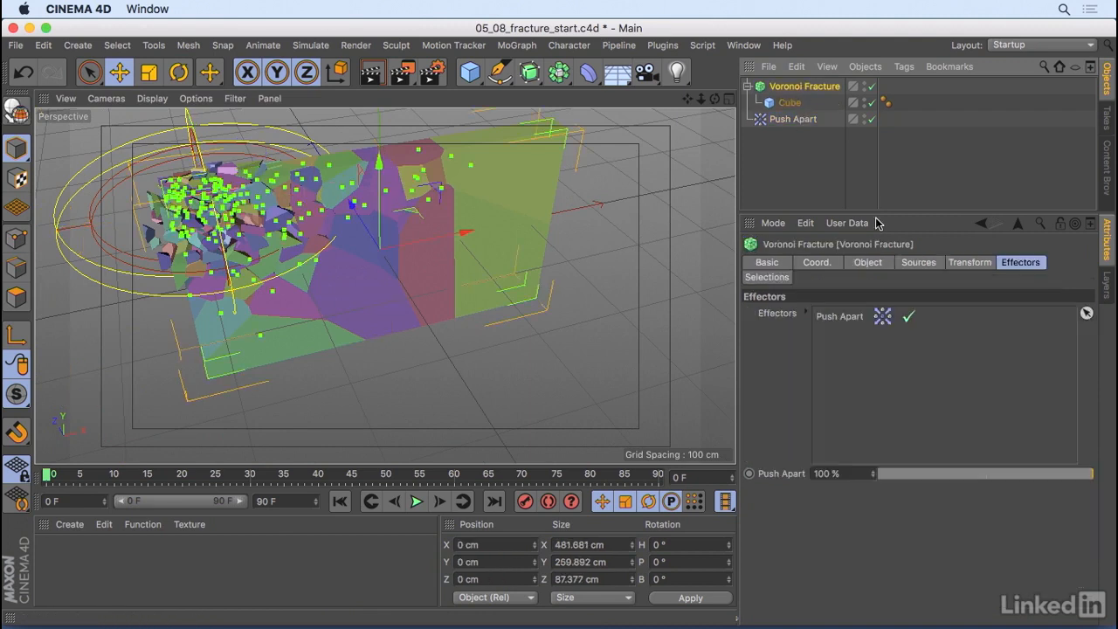
click(922, 265)
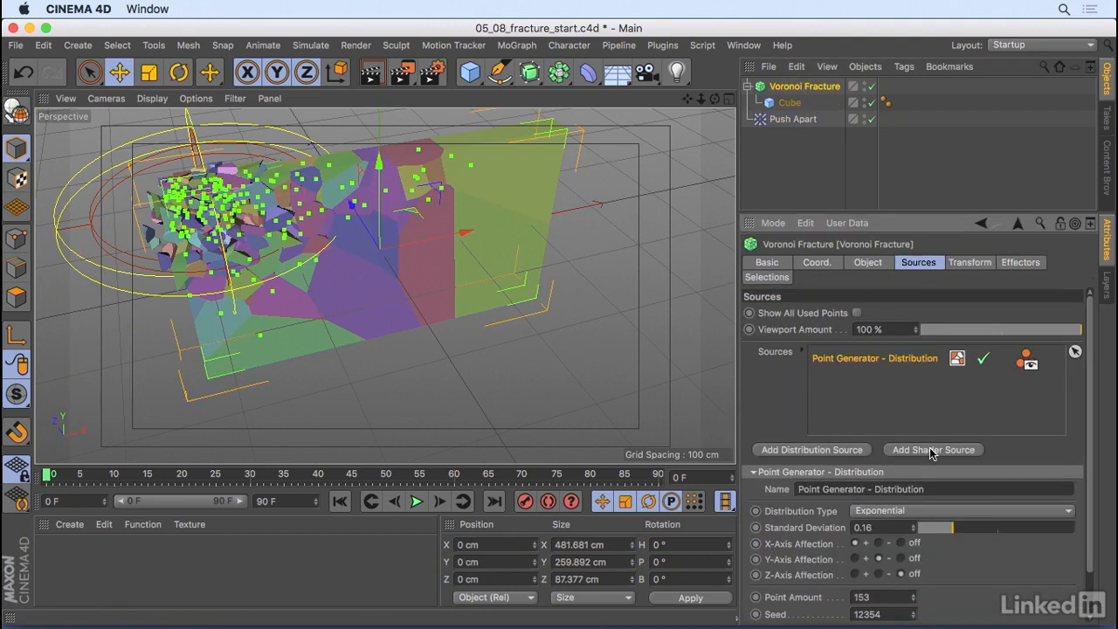
click(794, 165)
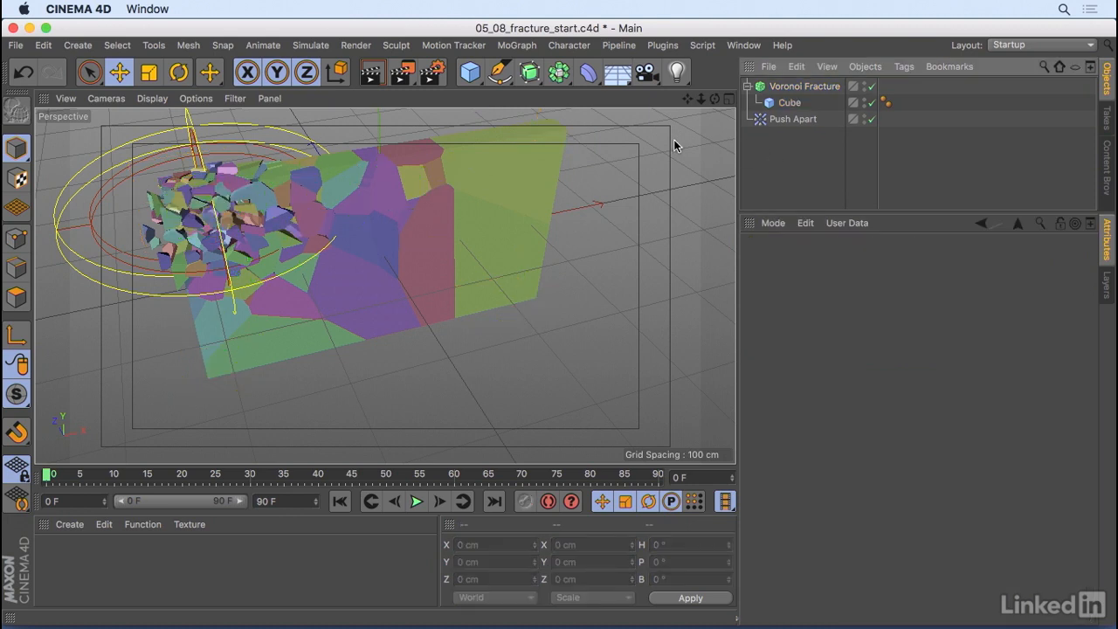
- Add a MoGraph Matrix object to the scene with nothing else selected
click(497, 76)
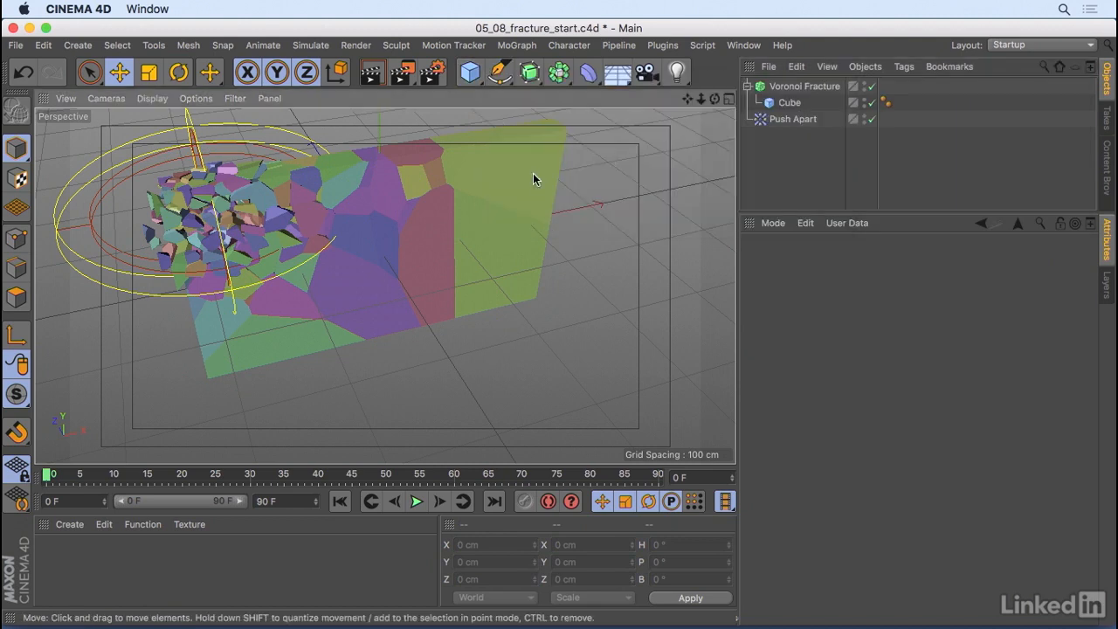
alt+drag(533, 174, 460, 140)
alt+middle_drag(457, 176, 477, 252)
alt+drag(477, 253, 457, 186)
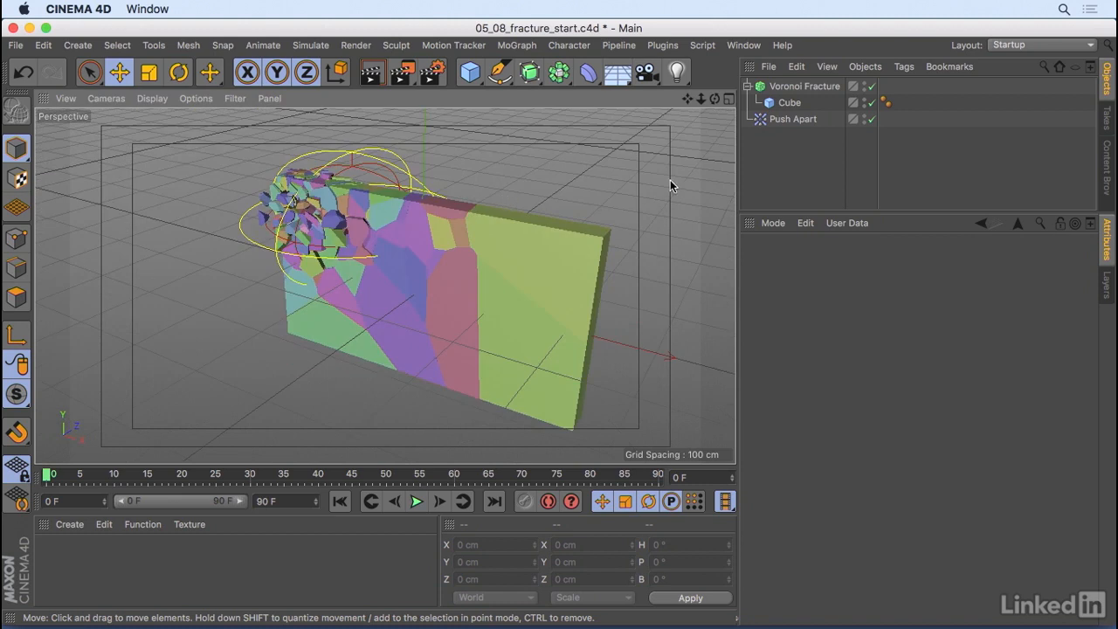
click(520, 46)
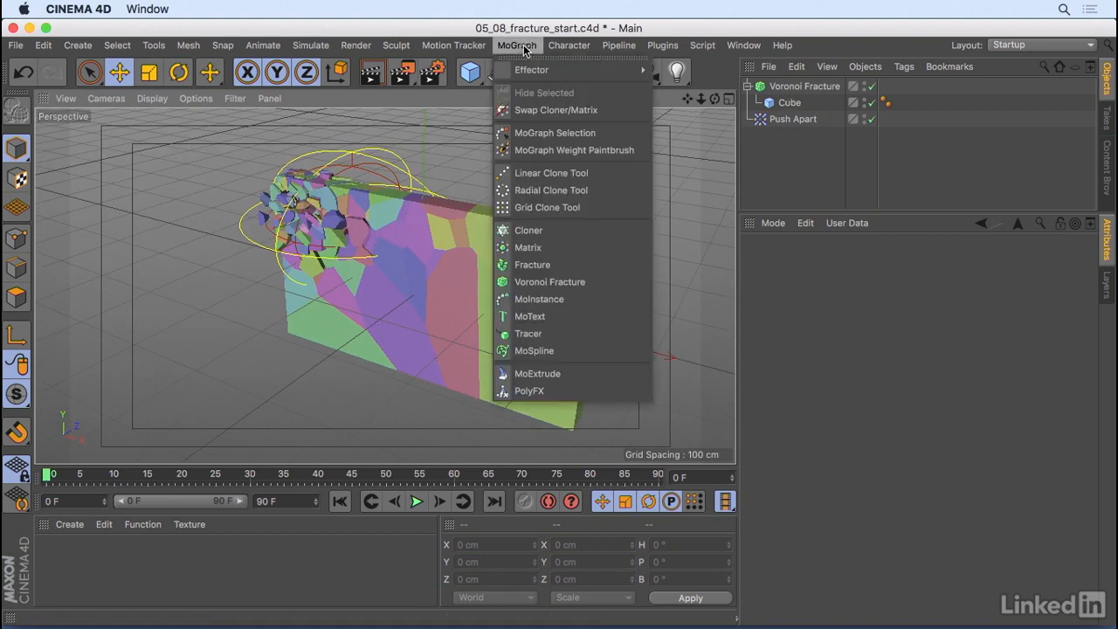
click(598, 247)
- Add the Matrix as a source of the Voronoi Fracture and disable its Point Generator - Distribution source
click(806, 104)
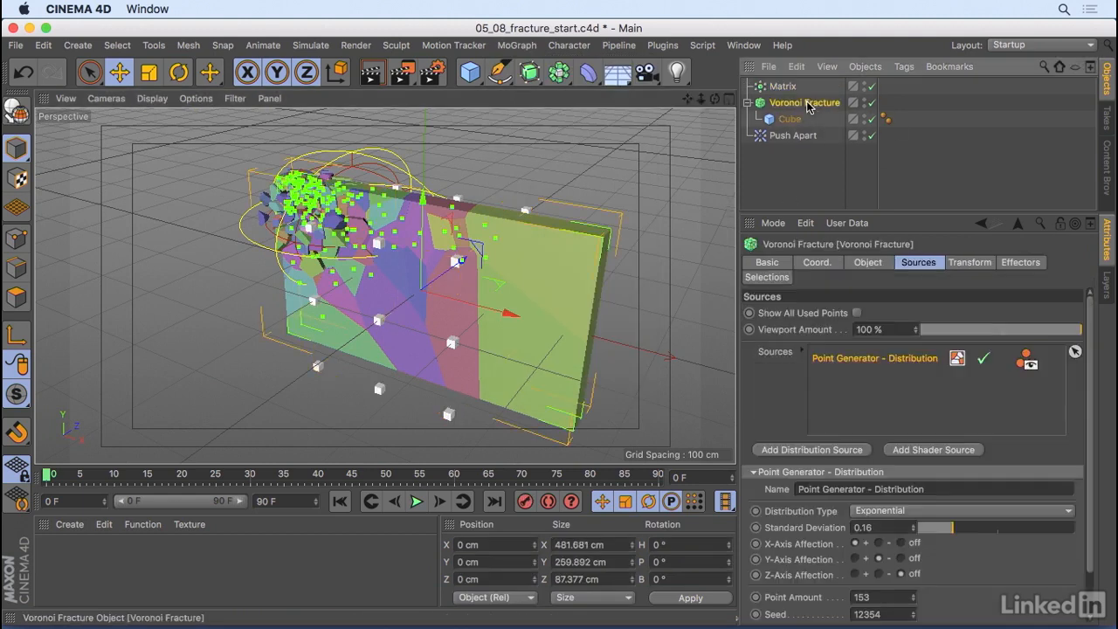
drag(783, 87, 874, 373)
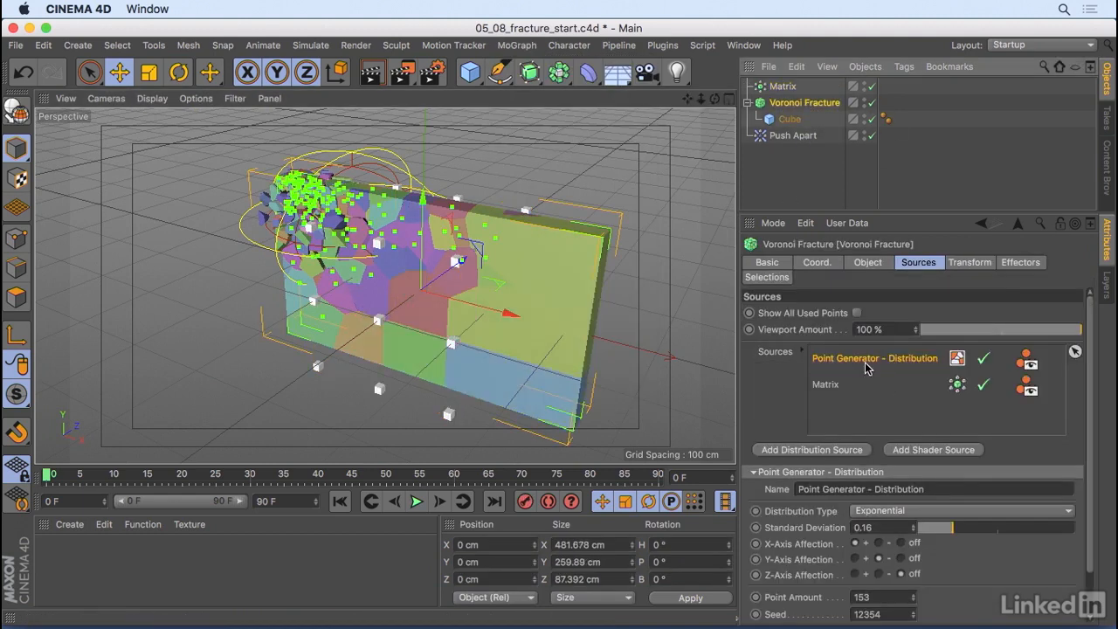
click(983, 361)
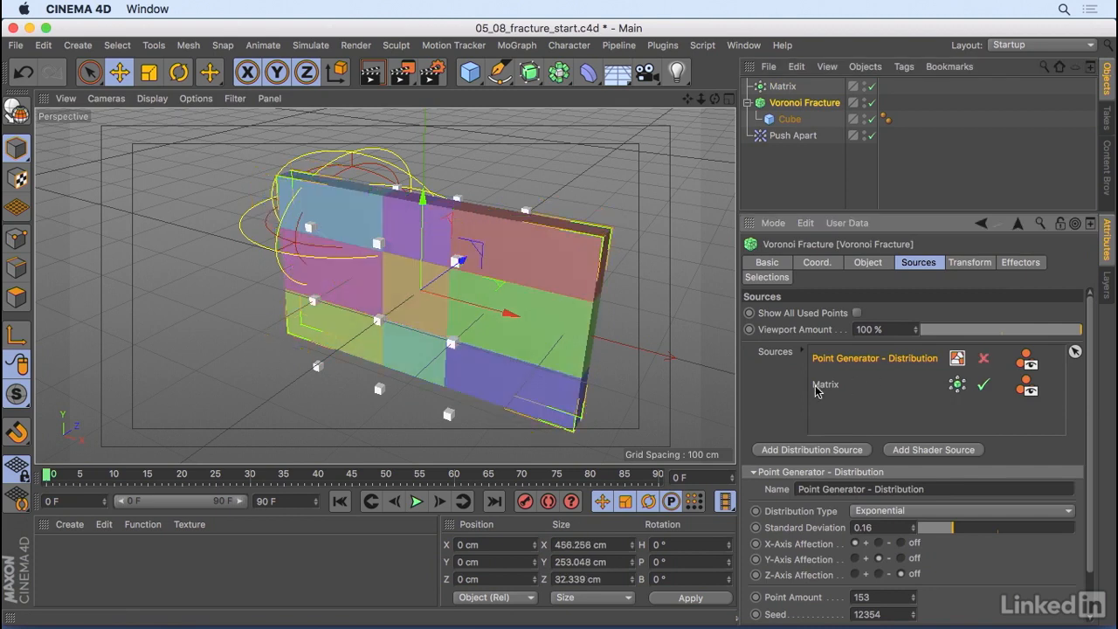
alt+drag(487, 345, 464, 327)
- Add a MoGraph MoSpline as a source of the Voronoi Fracture and disable the Matrix source
click(517, 45)
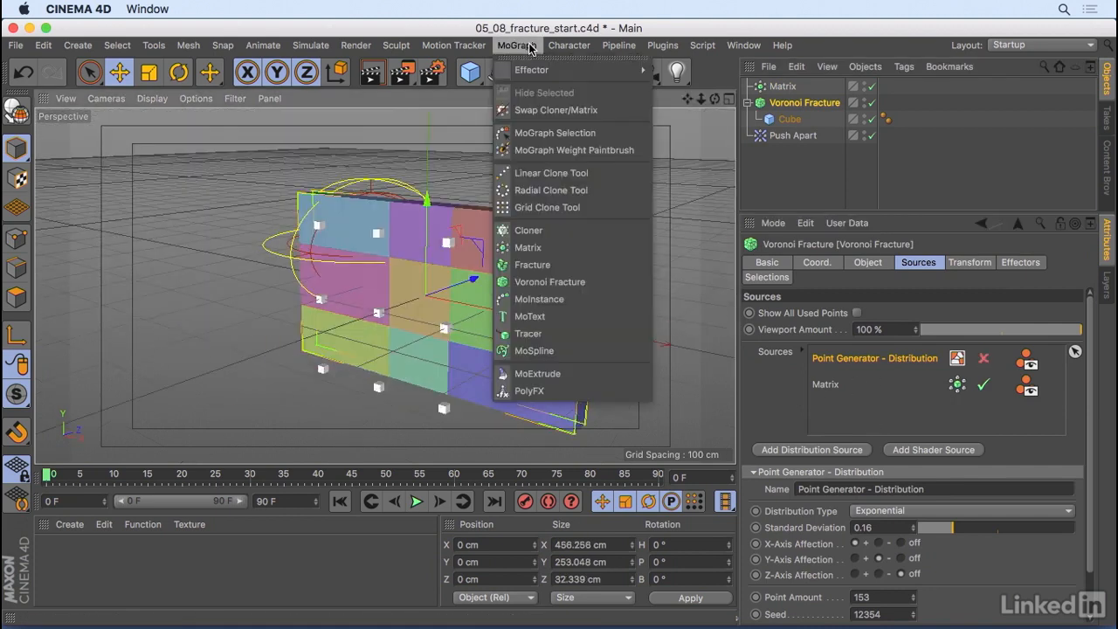
click(543, 351)
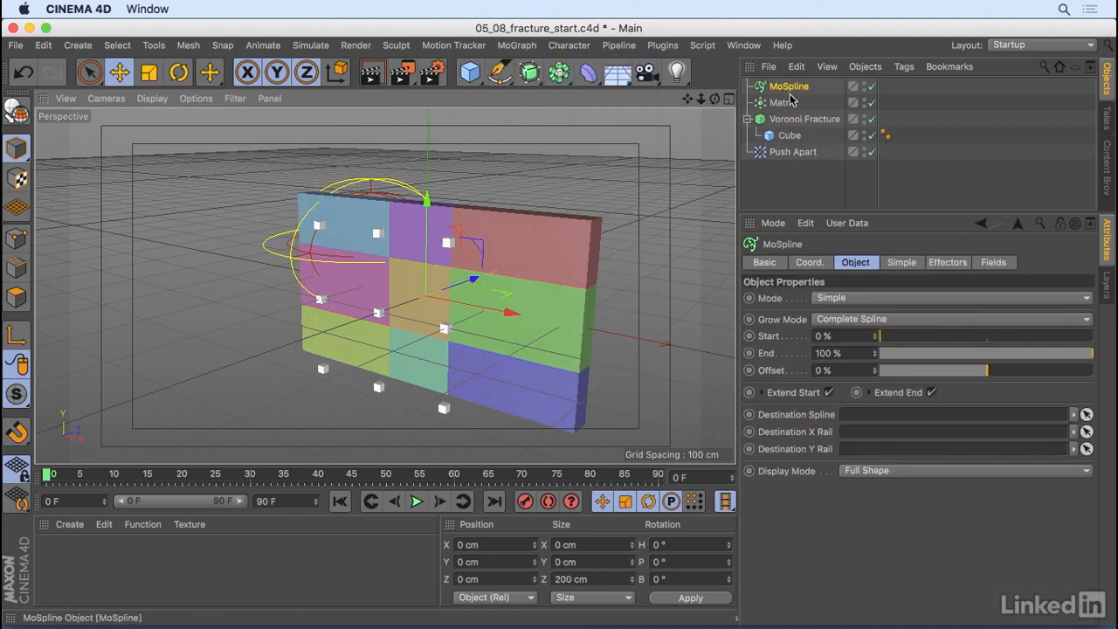
click(800, 121)
drag(789, 87, 848, 394)
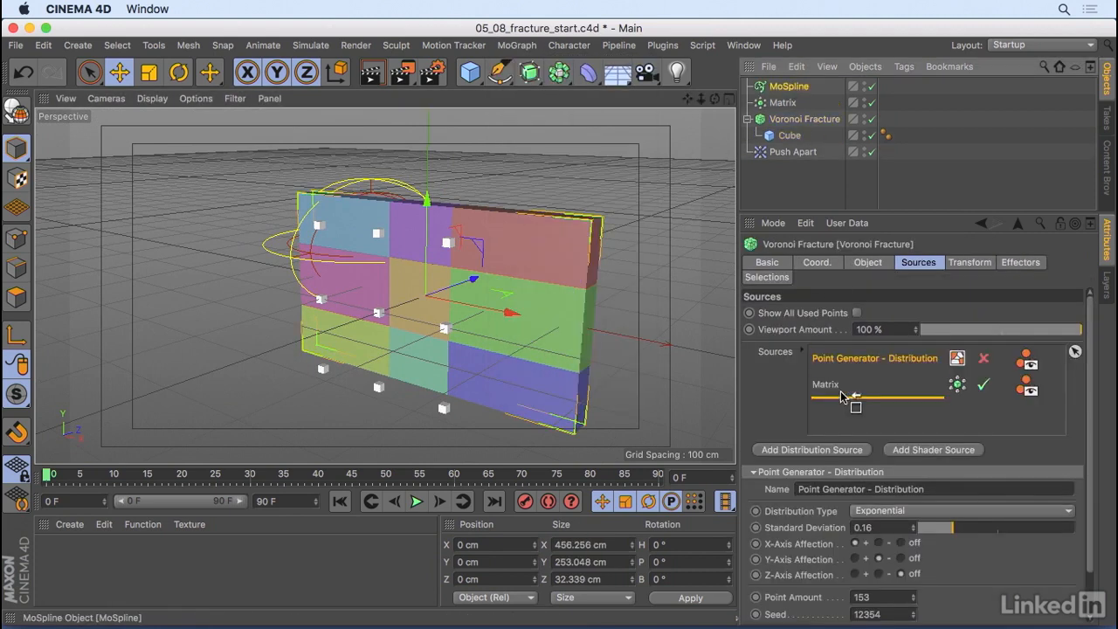
click(982, 384)
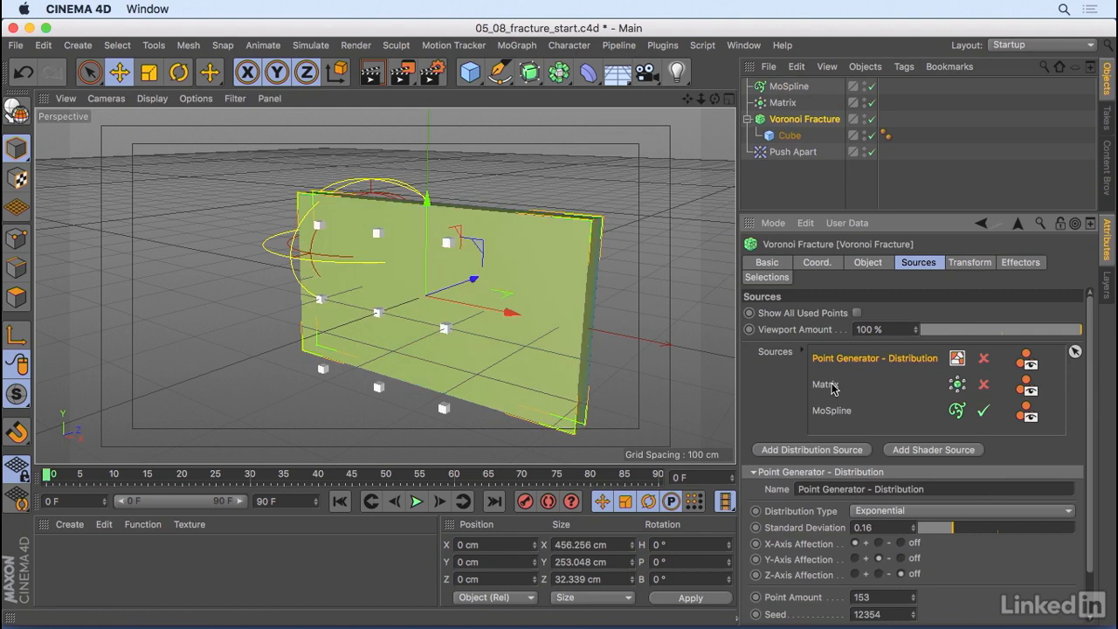
- Place the MoSpline at X -248.75 cm with a heading of -90° and lengthen it to about 465 cm
alt+drag(644, 210, 664, 249)
click(789, 86)
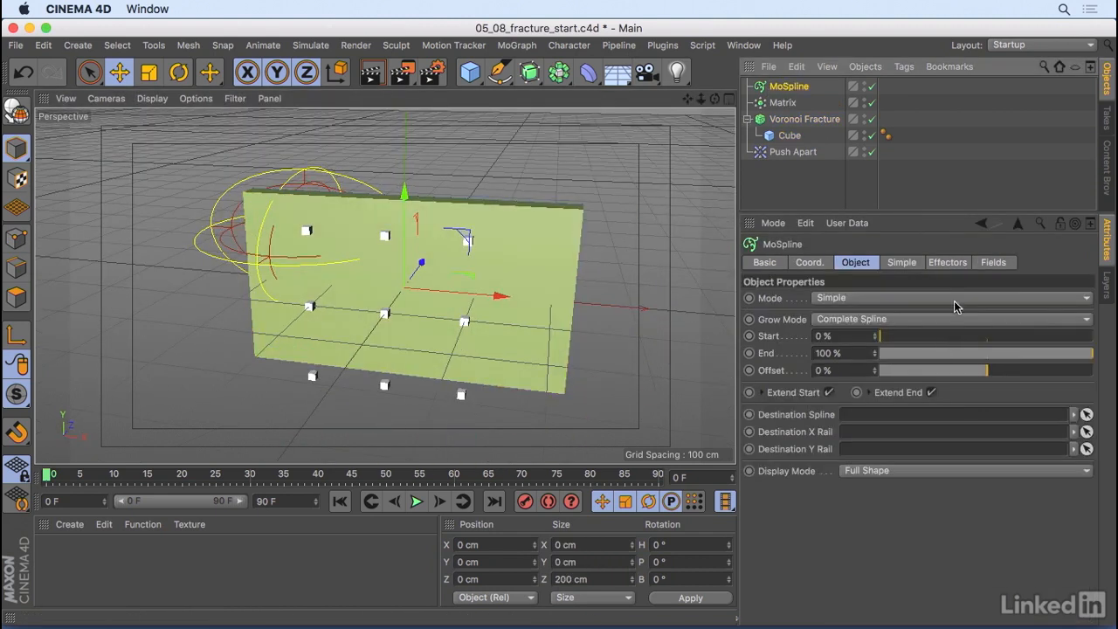
click(900, 263)
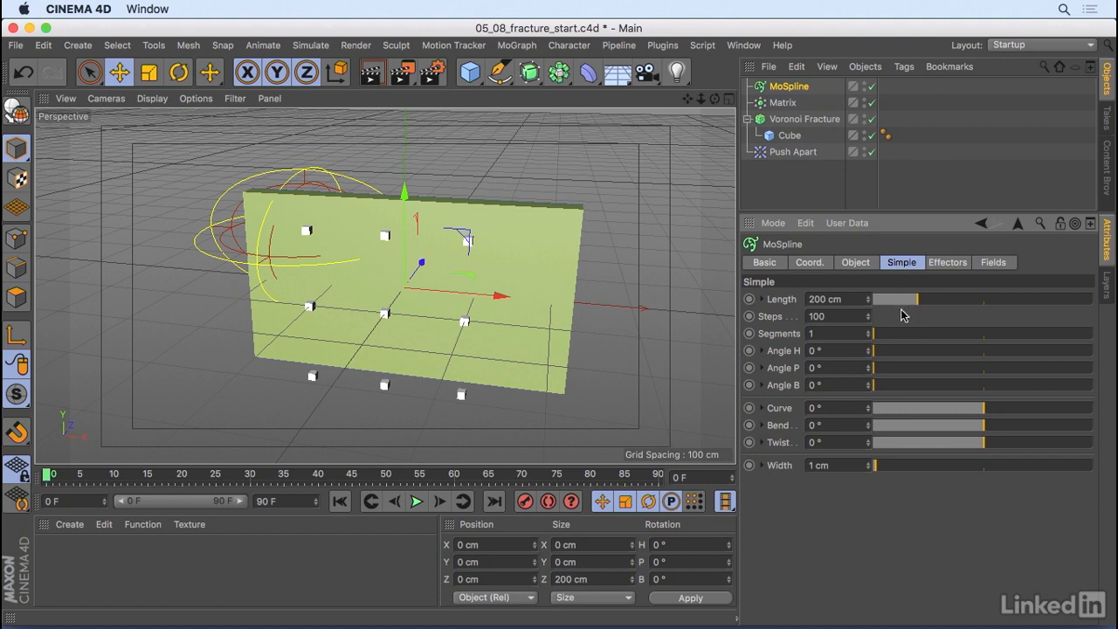
mouse_move(917, 302)
mouse_down()
mouse_move(973, 300)
mouse_move(919, 300)
mouse_up()
alt+drag(585, 285, 324, 266)
key(r)
key(e)
drag(324, 266, 308, 263)
drag(919, 300, 976, 301)
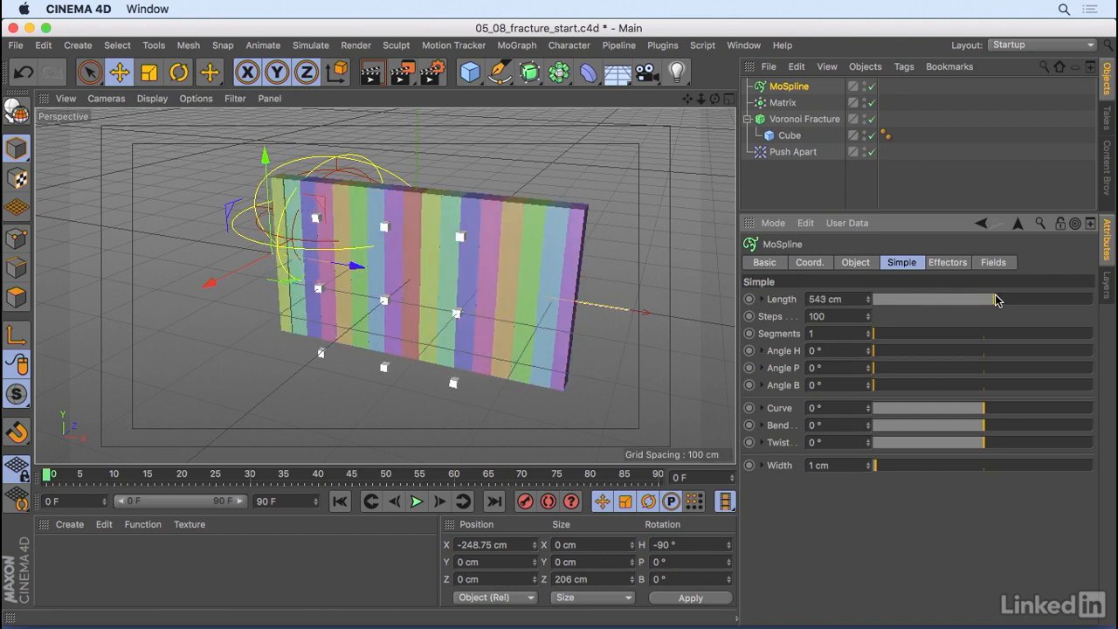
- Rotate the MoSpline to a pitch of 30° and disable the Push Apart effector
key(r)
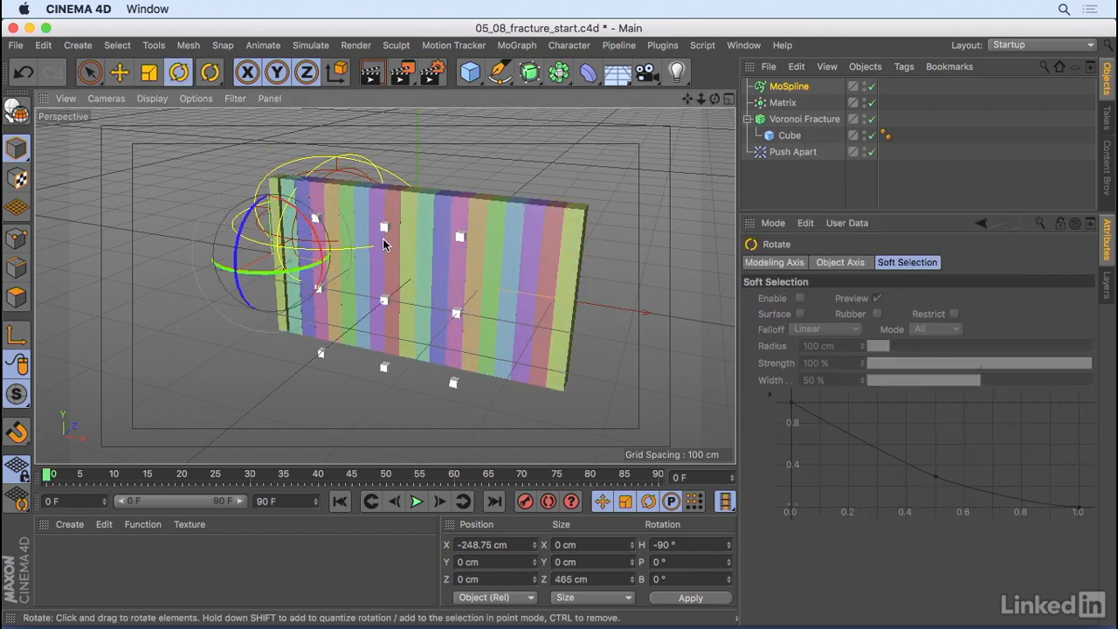
drag(327, 249, 310, 214)
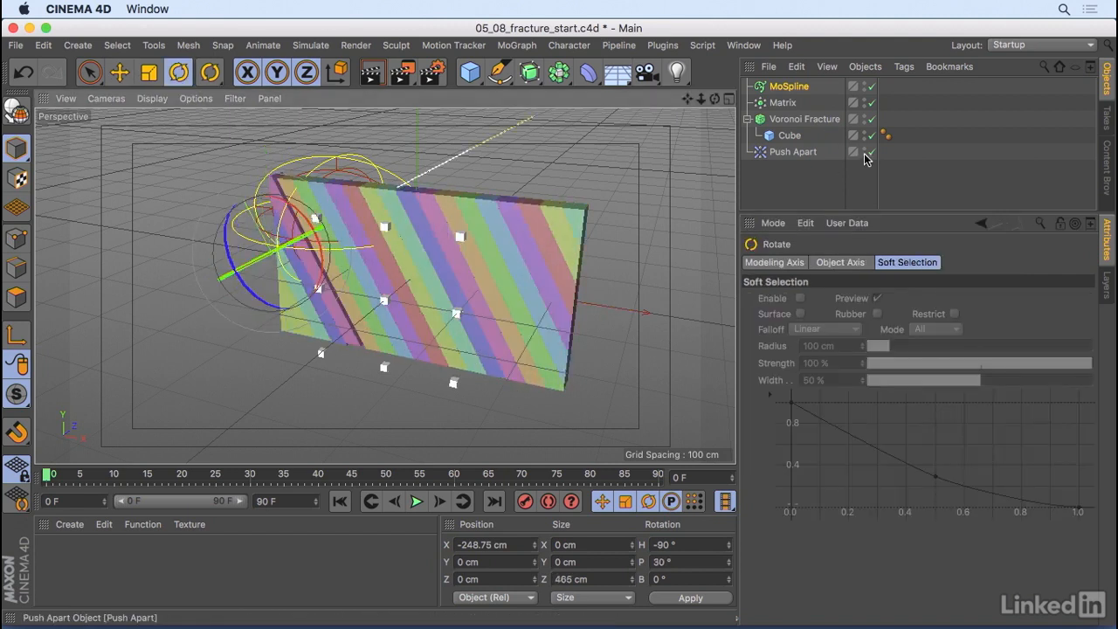
click(870, 153)
alt+drag(420, 166, 365, 278)
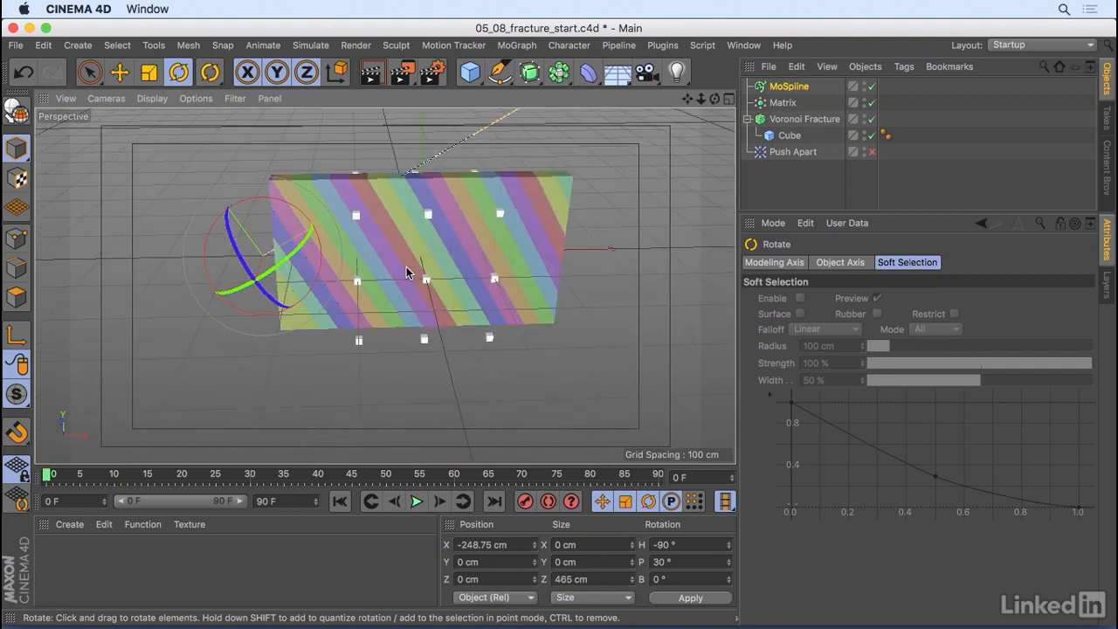
alt+drag(394, 302, 421, 244)
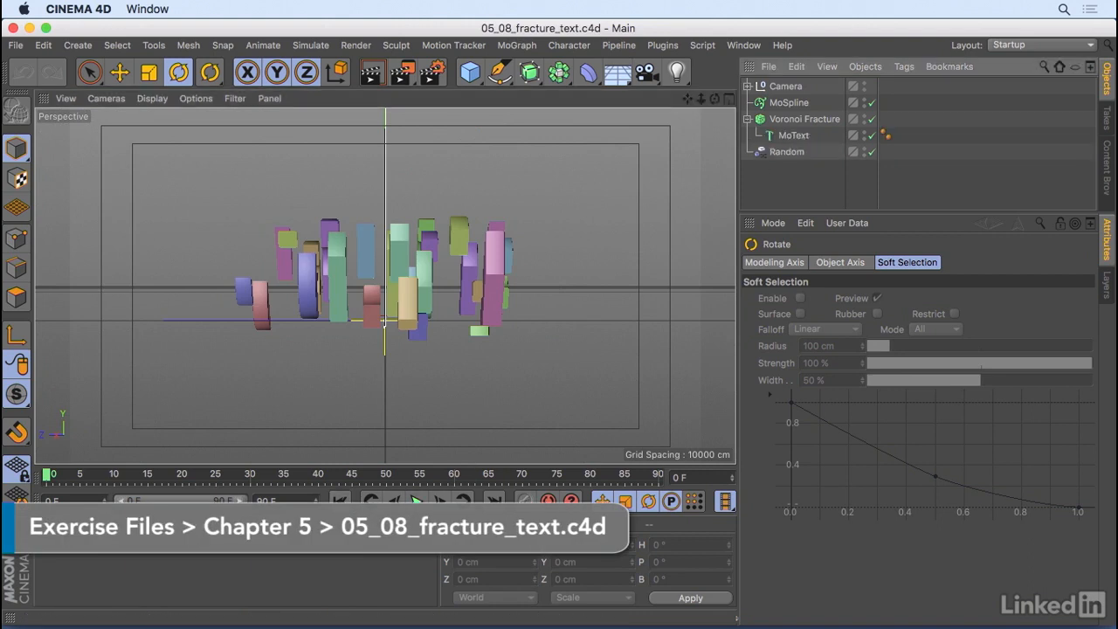
- Play the animations of the fractured text and dynamics scenes, stopping the dynamics at frame 81 to examine the scattered pieces
click(417, 500)
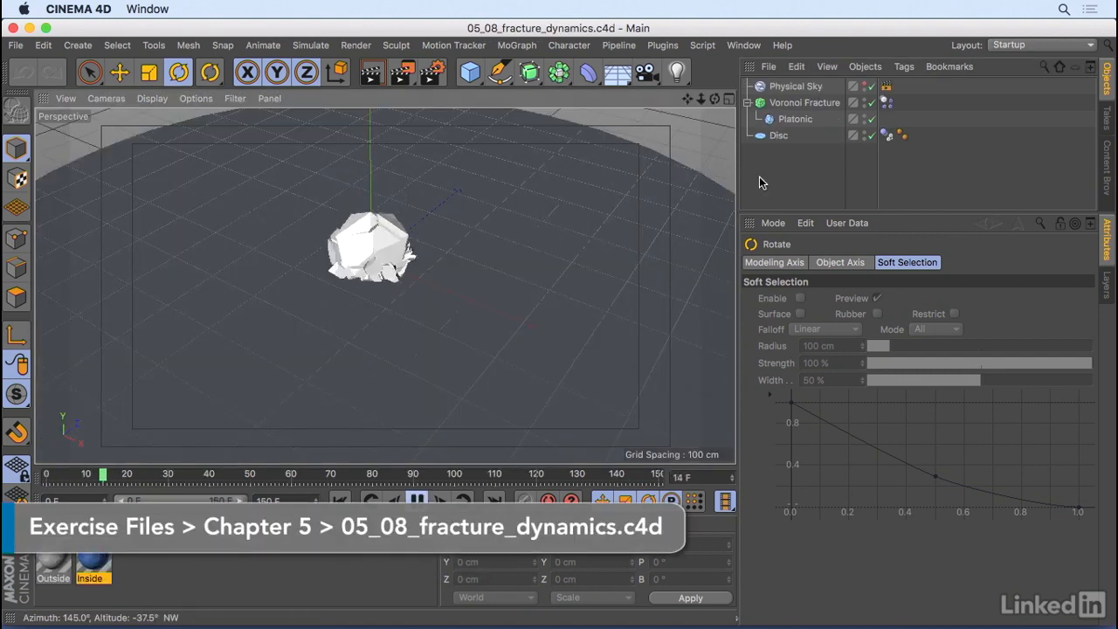
click(416, 501)
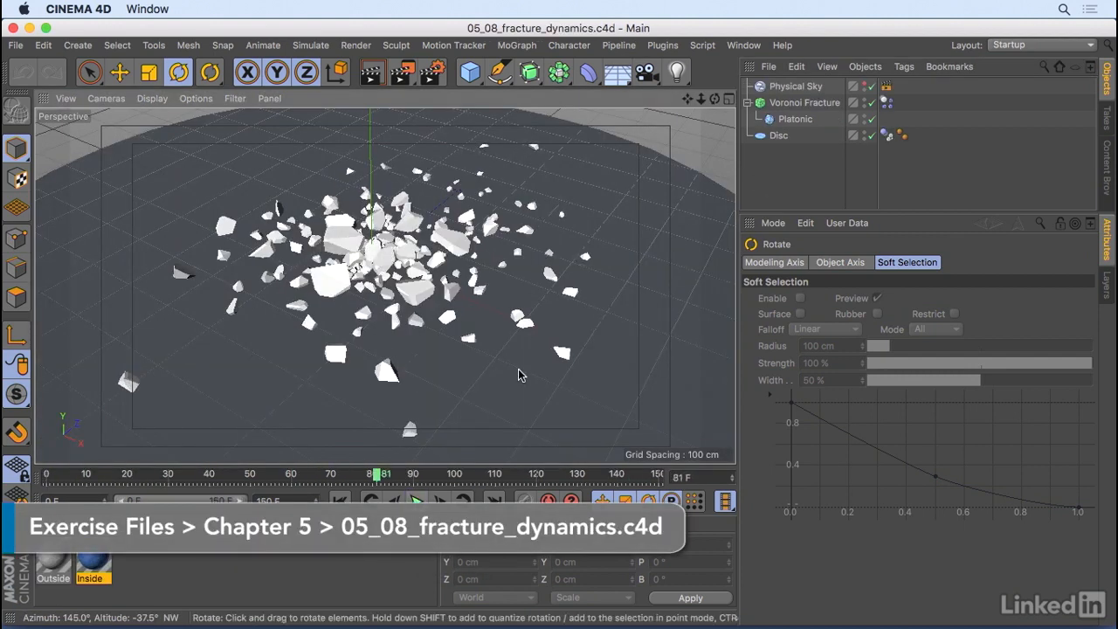
alt+drag(472, 345, 476, 301)
alt+right_drag(476, 301, 387, 323)
alt+drag(455, 289, 446, 347)
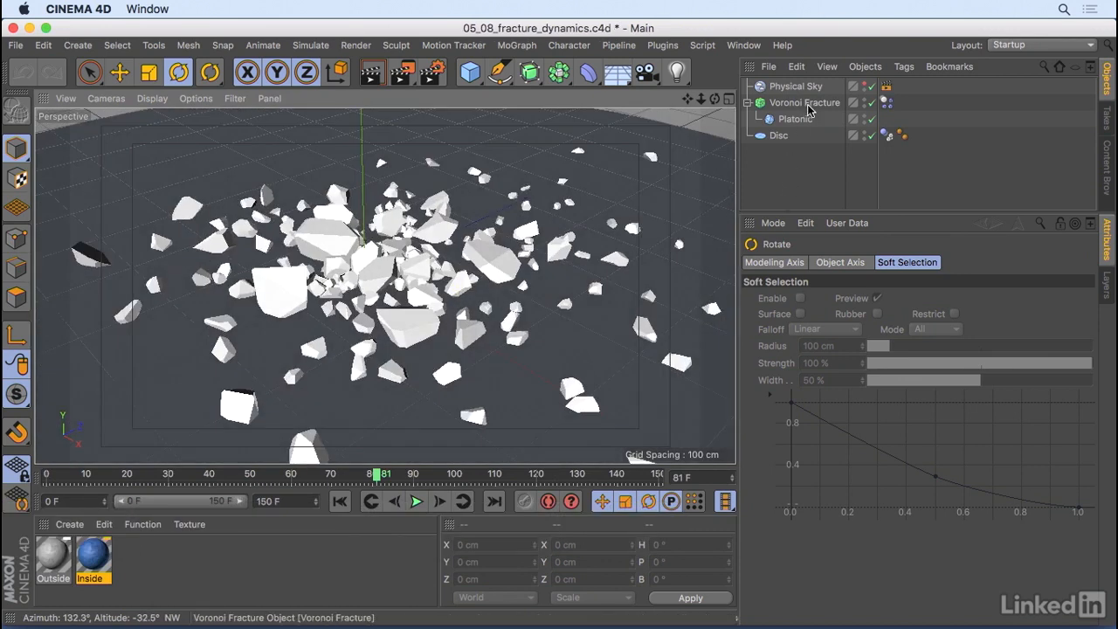
- Hide the viewport points of the Voronoi Fracture's Point Generator - Distribution source
click(819, 105)
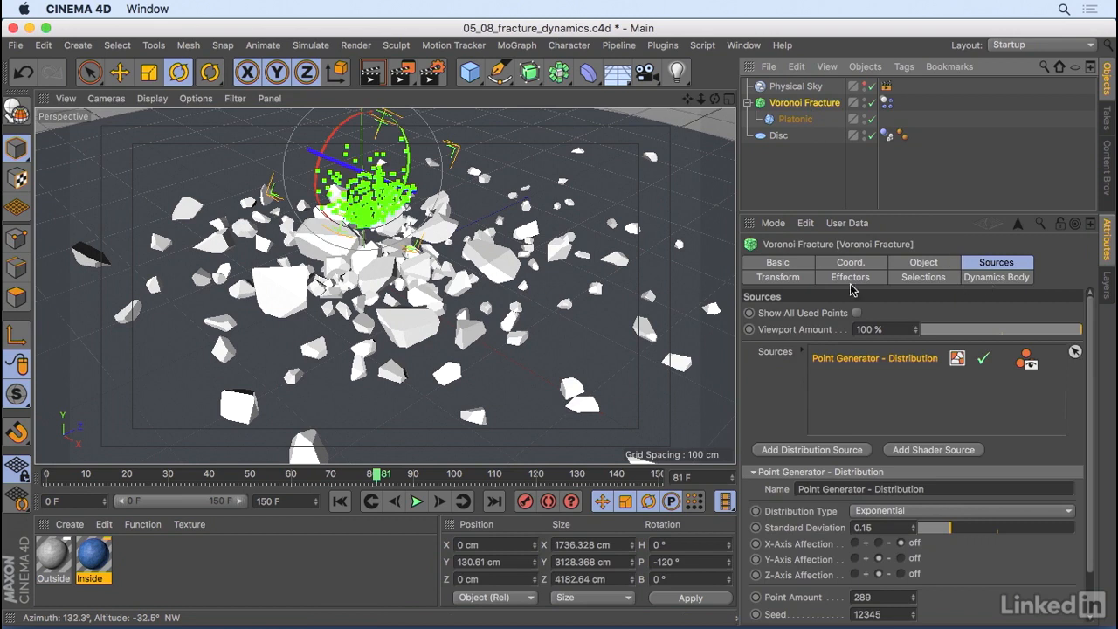
click(914, 278)
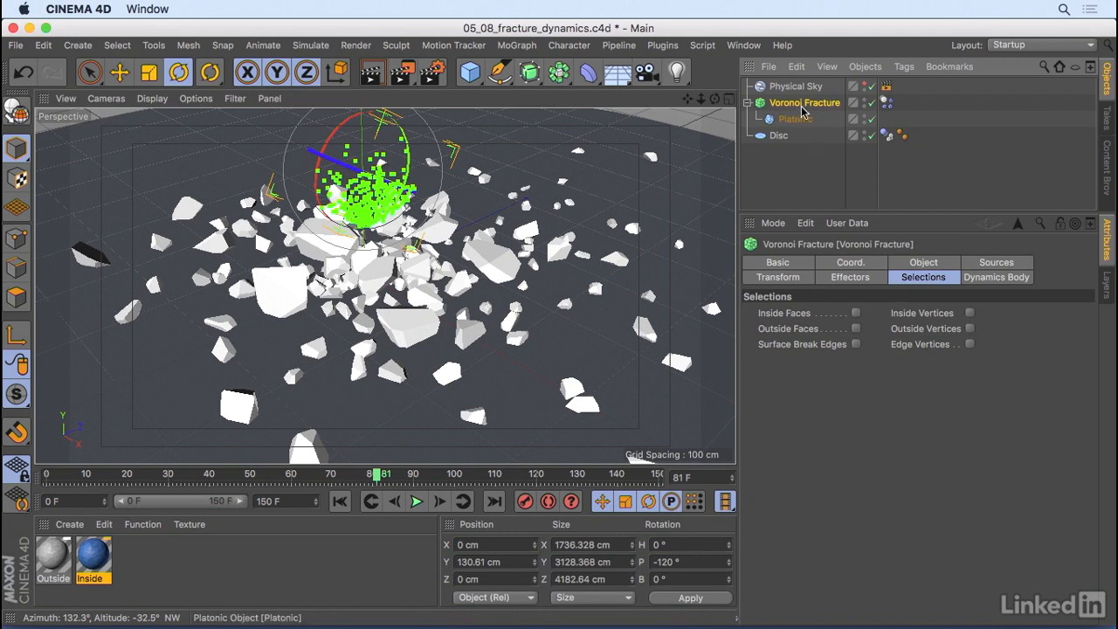
click(987, 264)
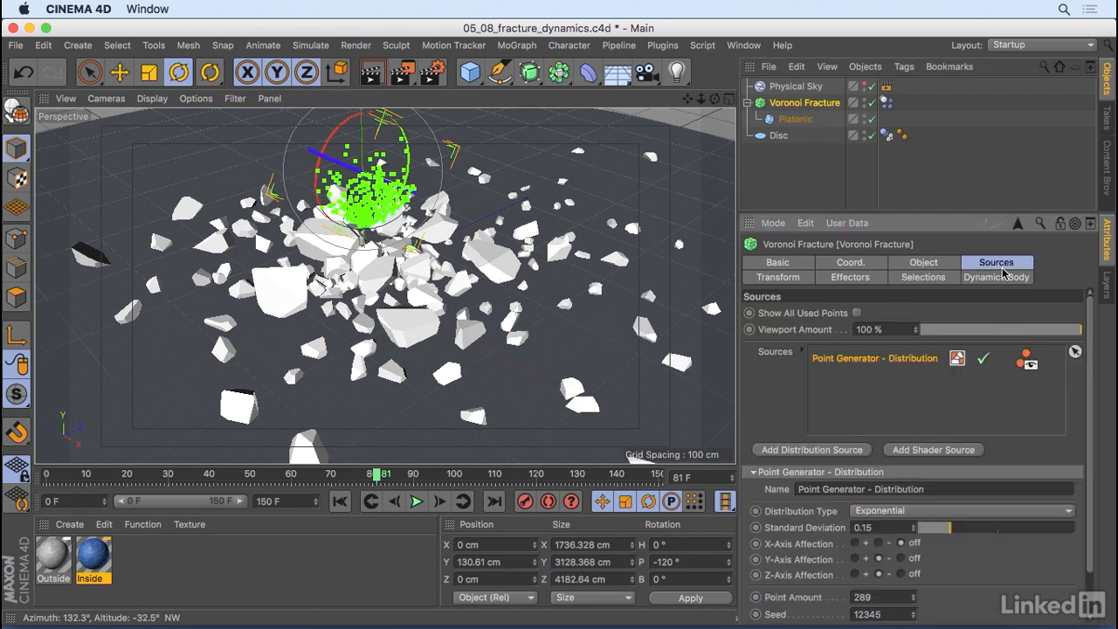
click(1031, 367)
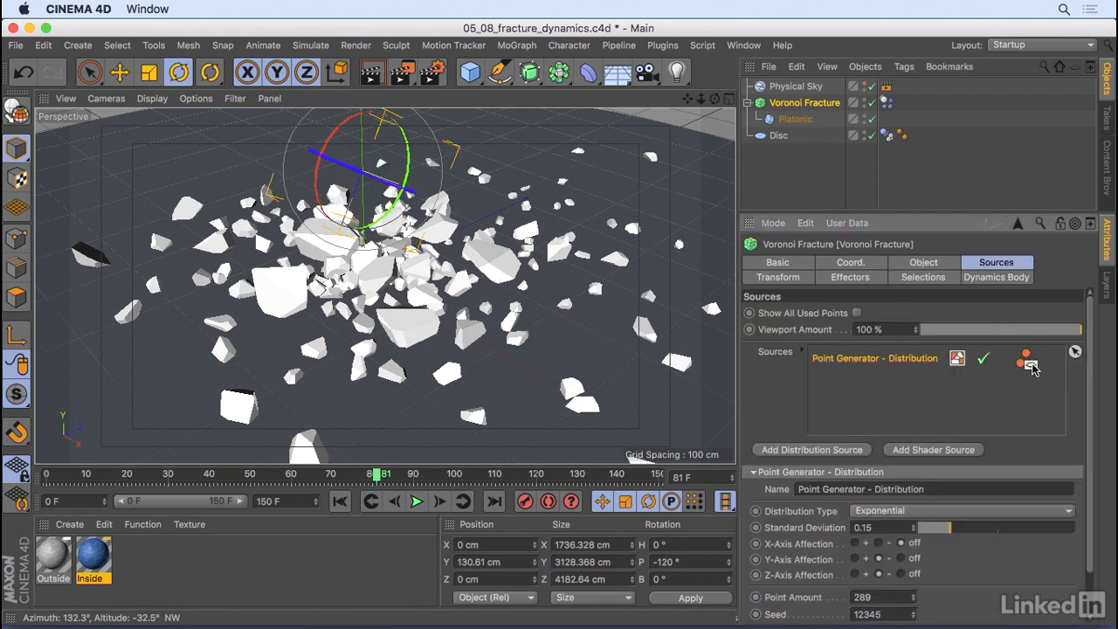
- Enable the Inside Faces and Outside Faces selections on the Voronoi Fracture and open the Inside Faces selection tag
click(925, 278)
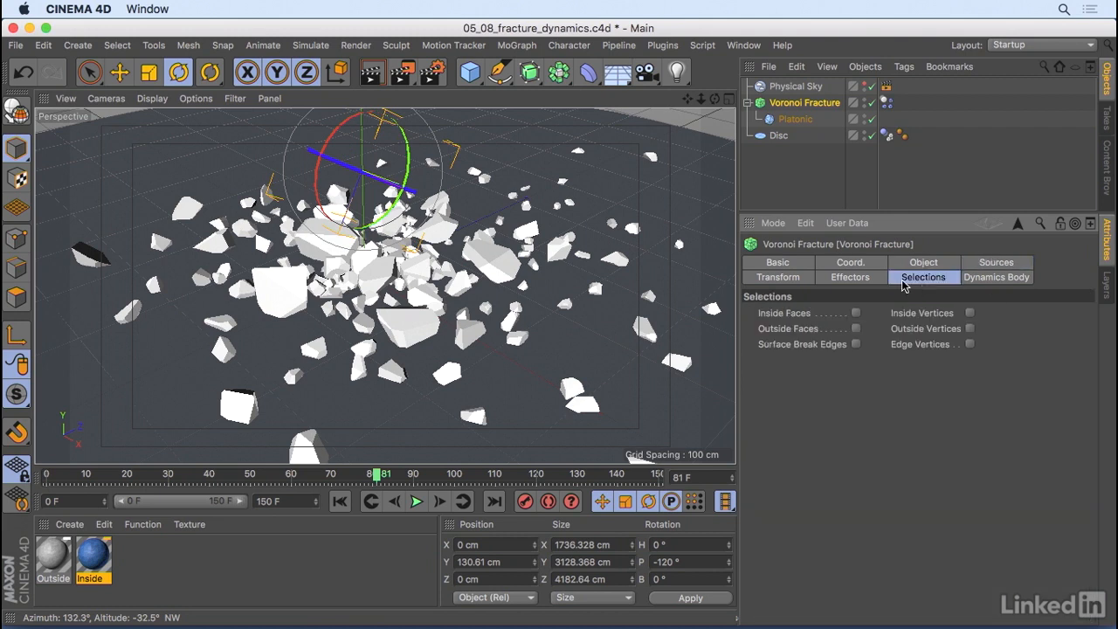
click(856, 312)
click(856, 328)
click(902, 102)
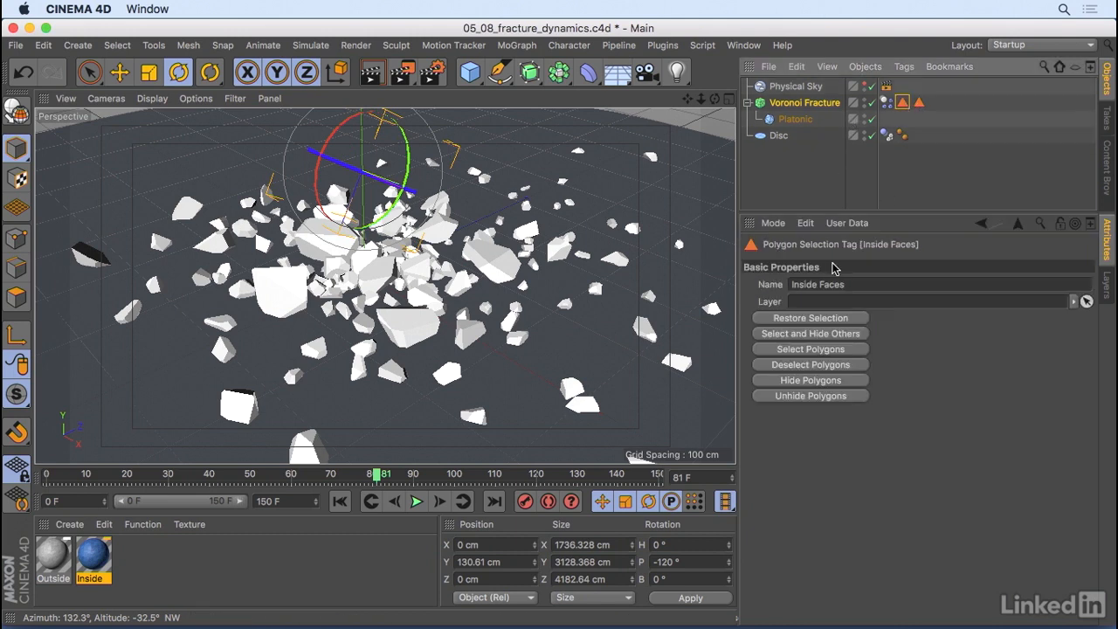
- Apply the Inside material to the Voronoi Fracture's Inside Faces selection and the Outside material to its Outside Faces selection
drag(90, 557, 810, 105)
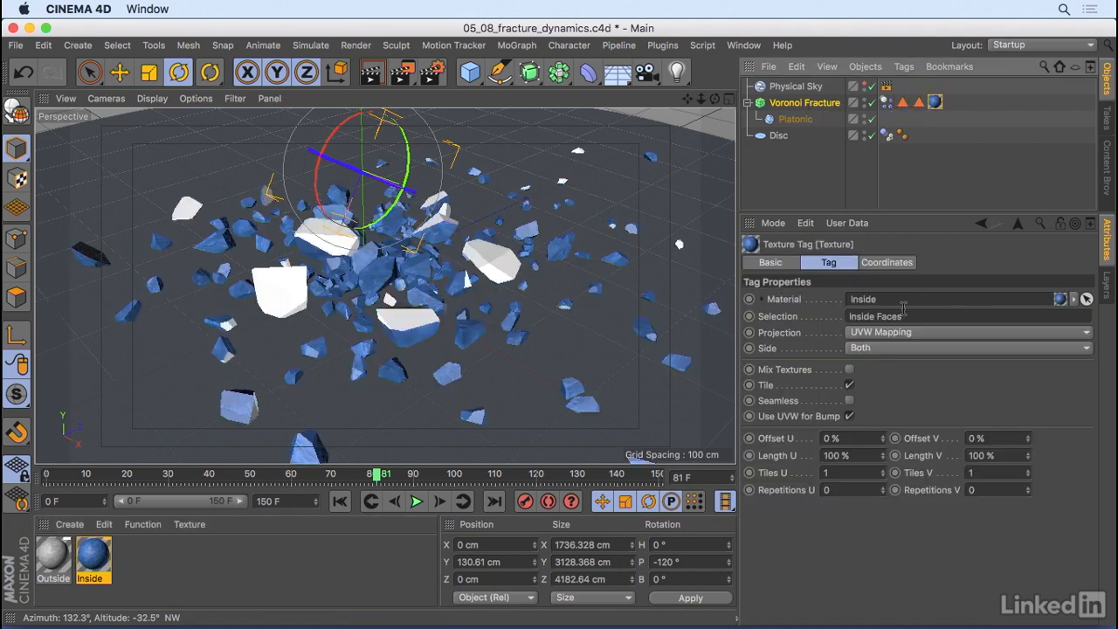
drag(47, 568, 850, 106)
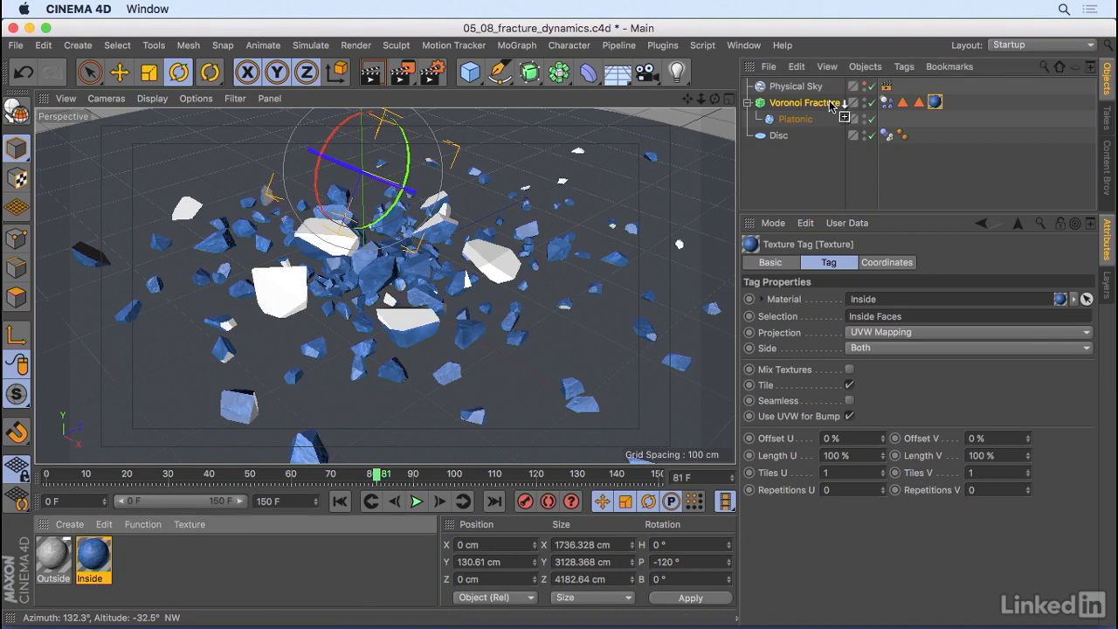
drag(920, 103, 942, 325)
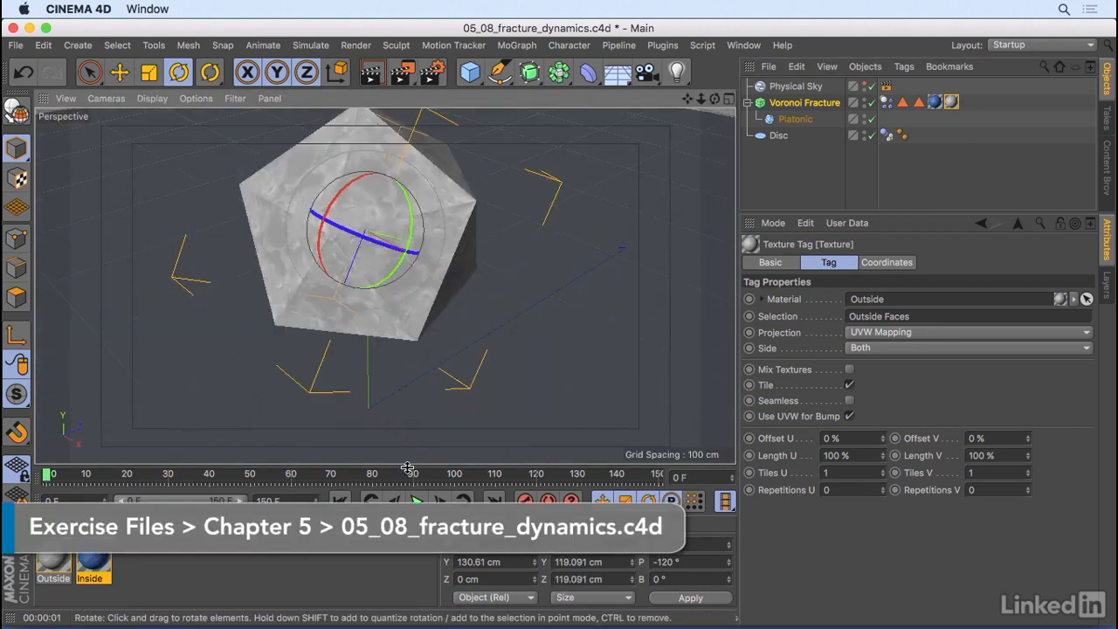
- Play the textured shatter simulation, stop it at frame 98, and render the perspective view
key(F8)
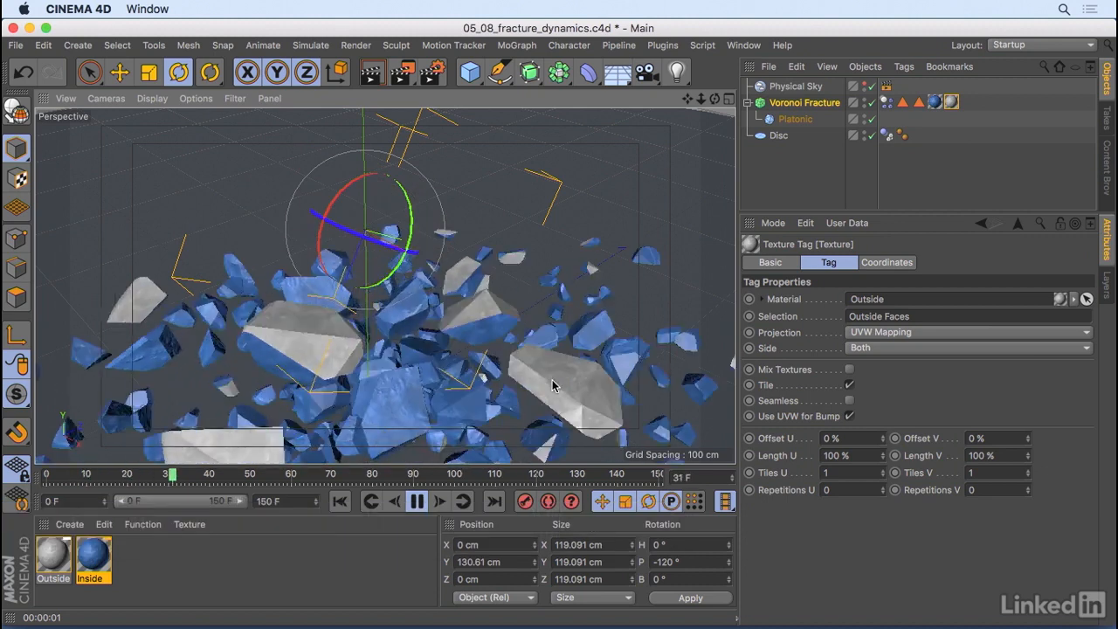
key(F8)
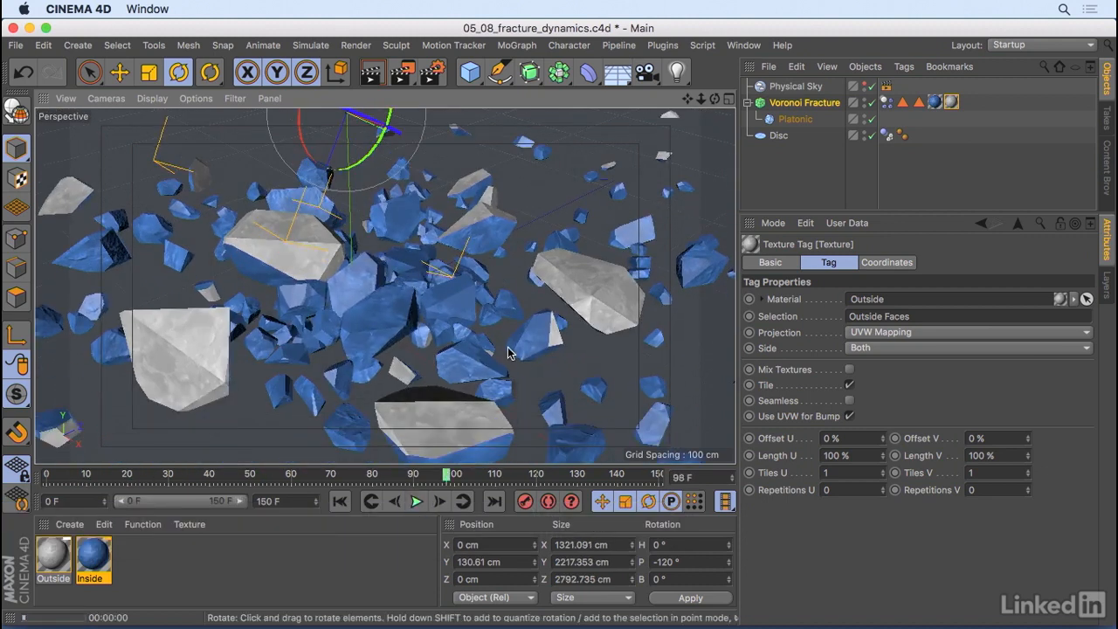
key(ctrl+r)
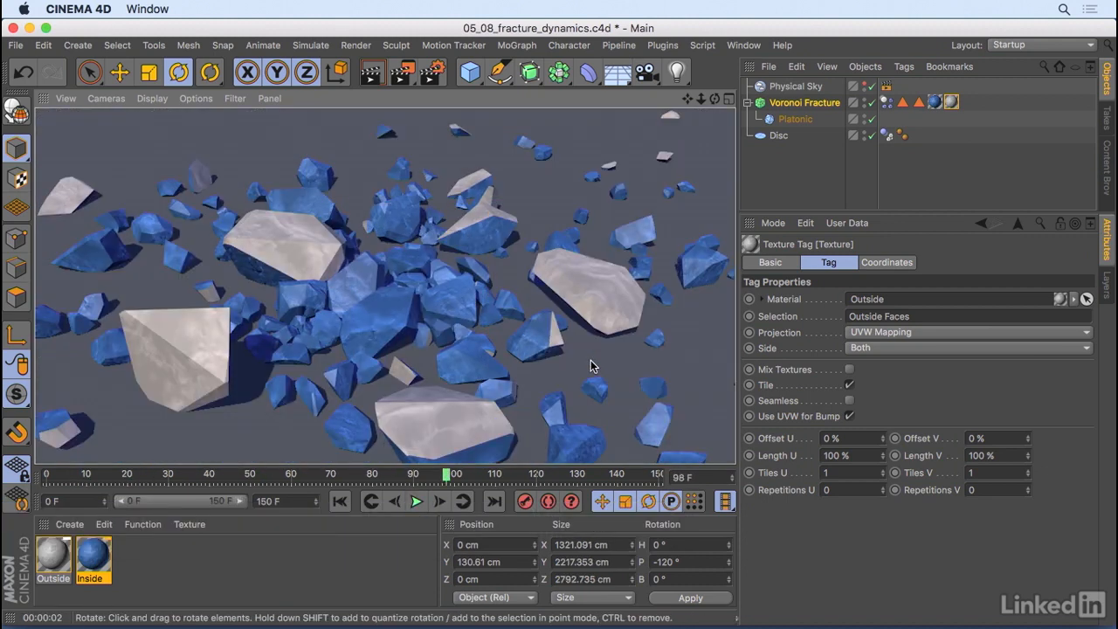